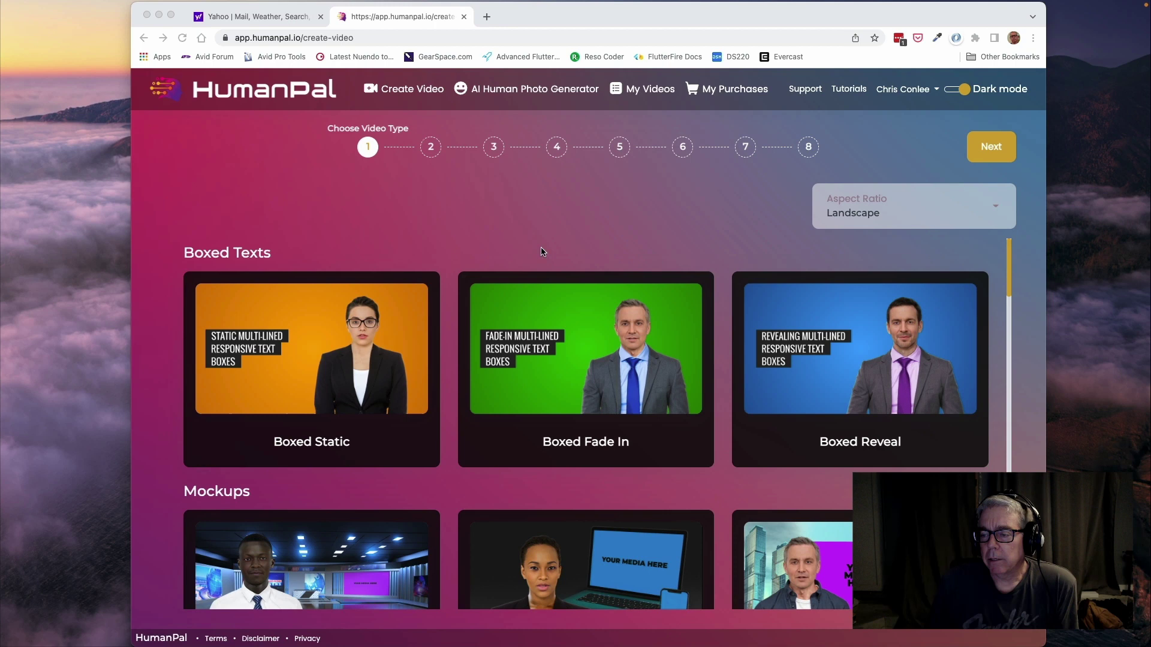
Choose the Green Screen Wide card as the video type and advance to template selection
scroll(503, 286, "down", 2)
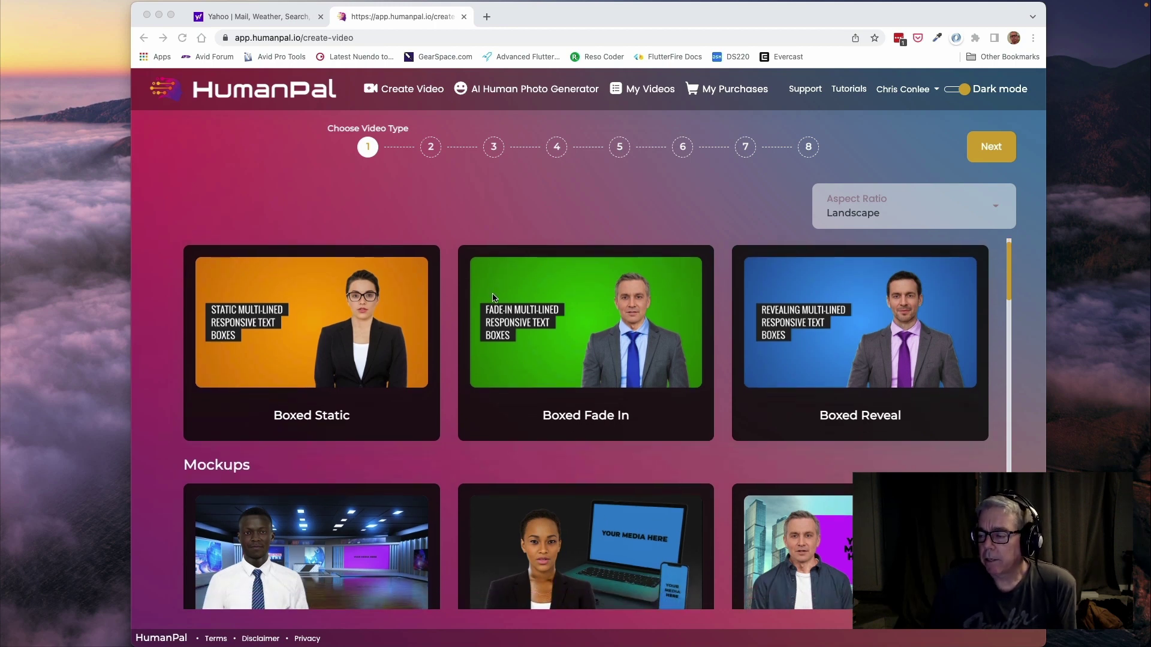
scroll(494, 297, "down", 3)
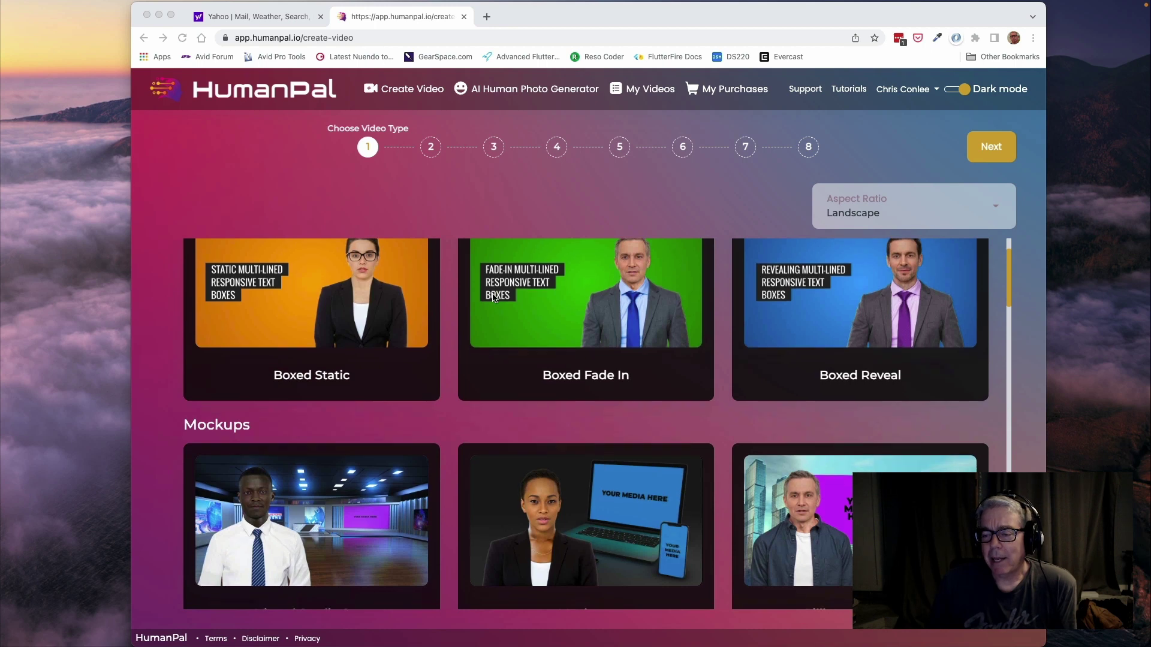
scroll(494, 298, "down", 2)
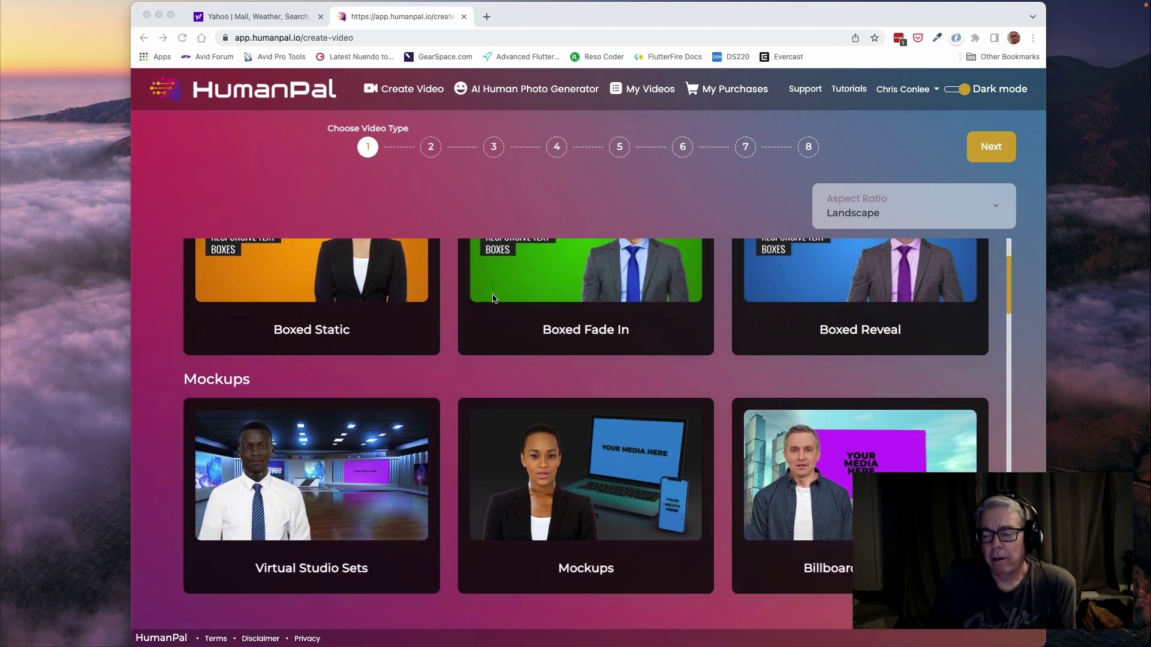
scroll(493, 298, "down", 10)
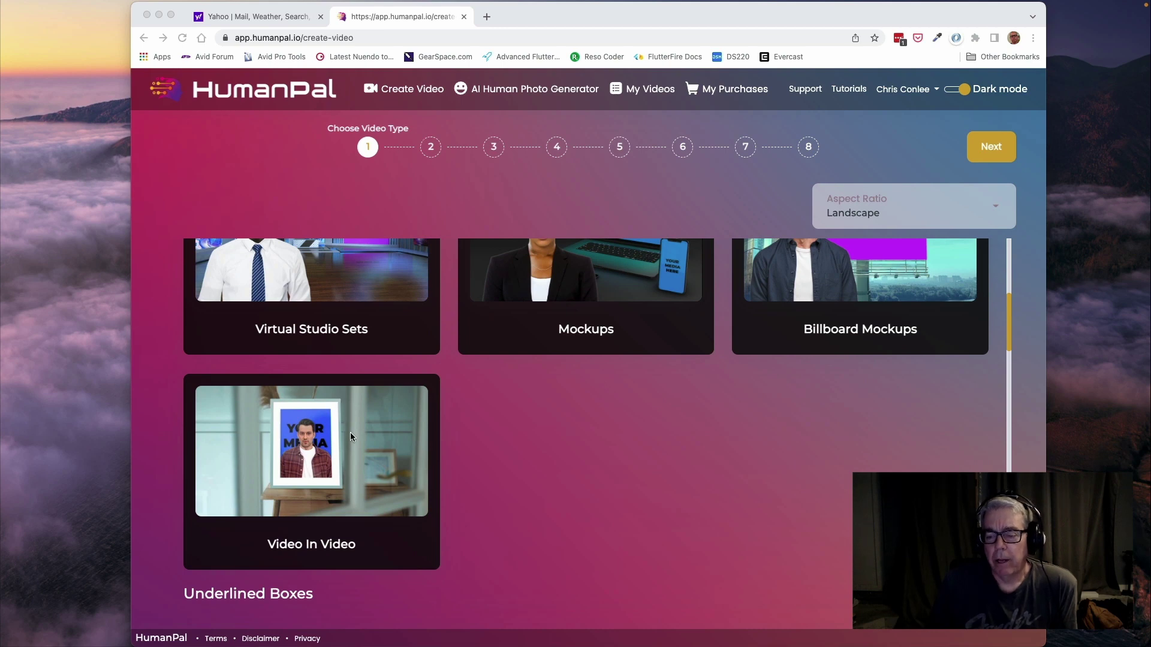
scroll(351, 434, "down", 14)
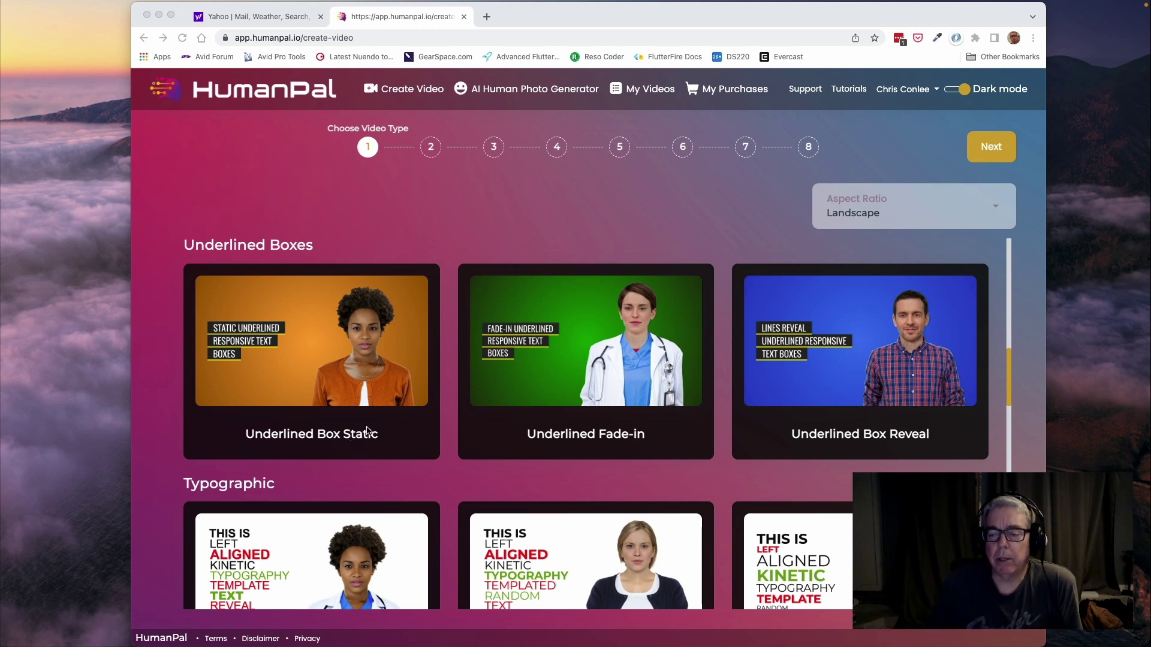
scroll(394, 422, "down", 4)
scroll(415, 441, "down", 8)
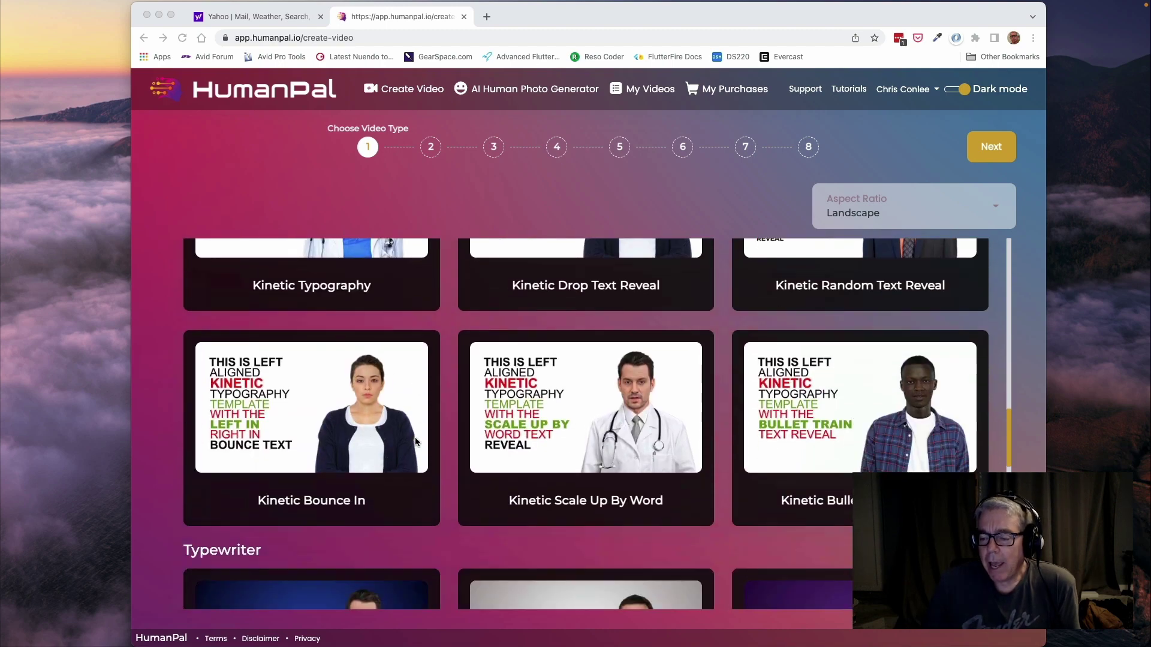
scroll(418, 447, "down", 8)
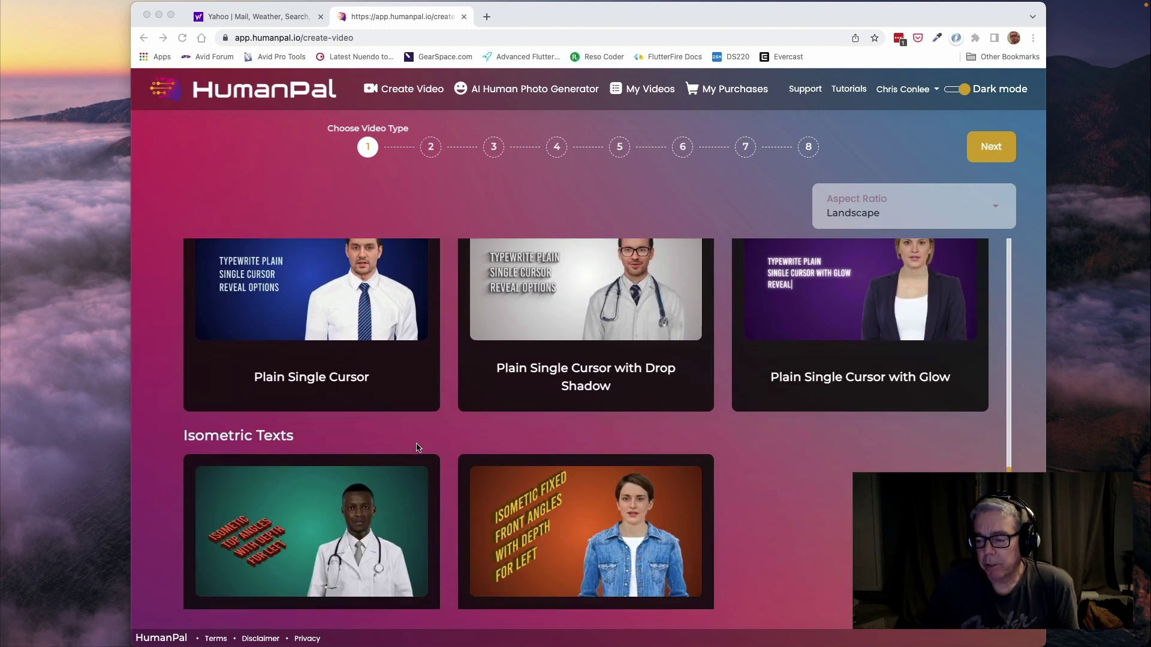
scroll(417, 448, "down", 4)
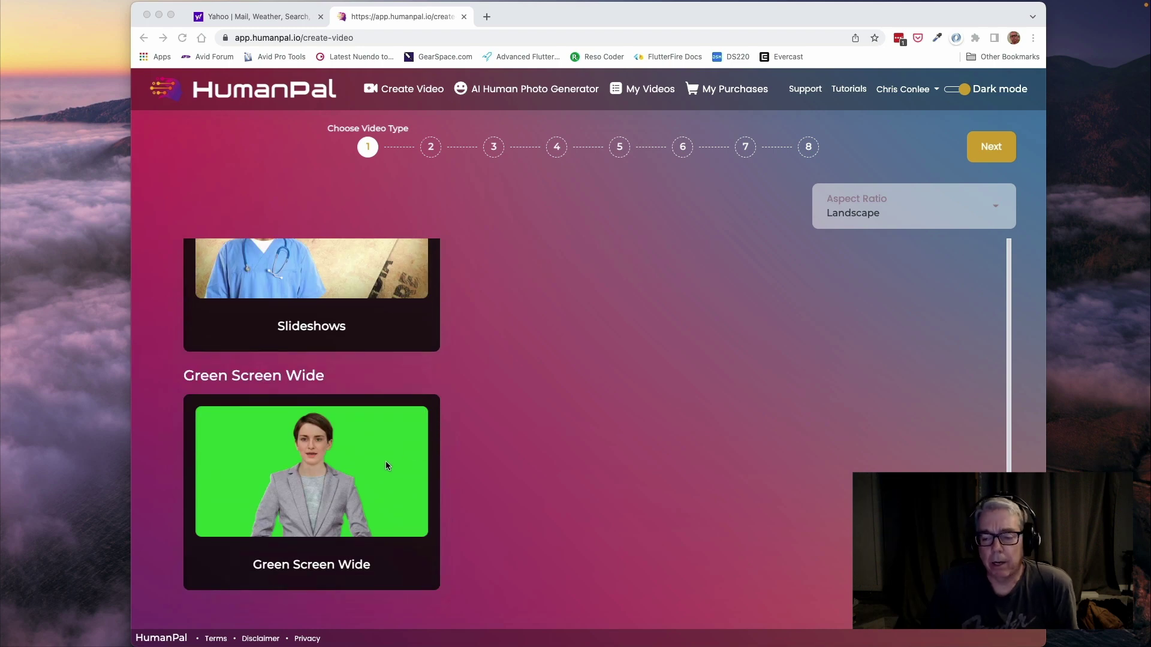
left_click(386, 466)
left_click(375, 473)
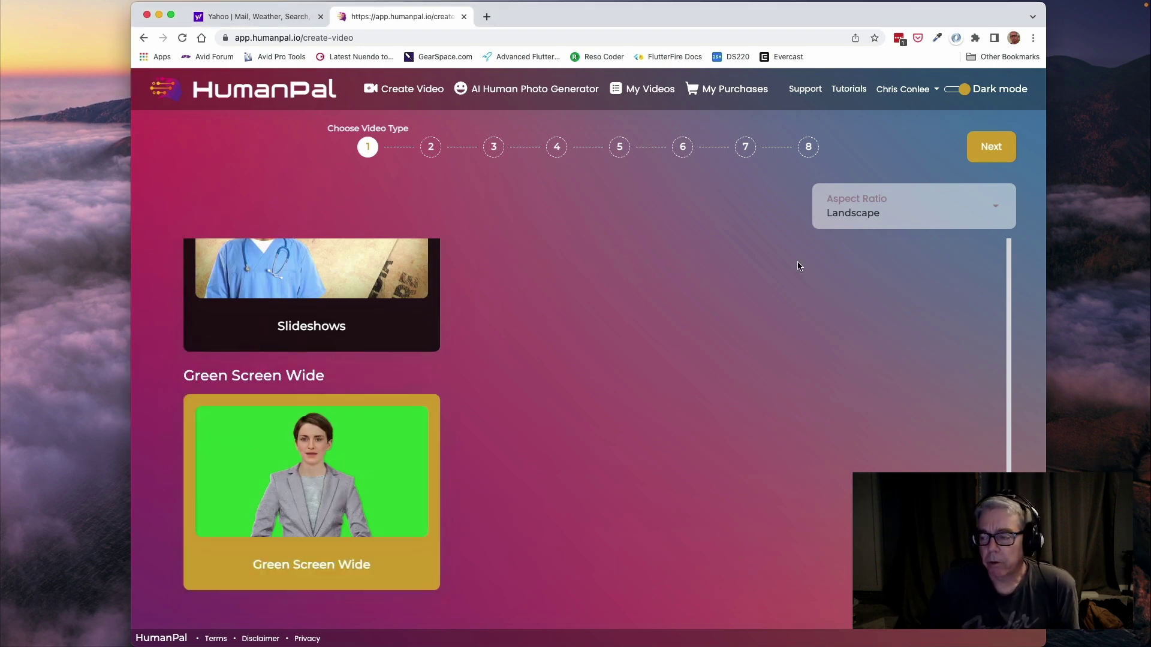
left_click(992, 151)
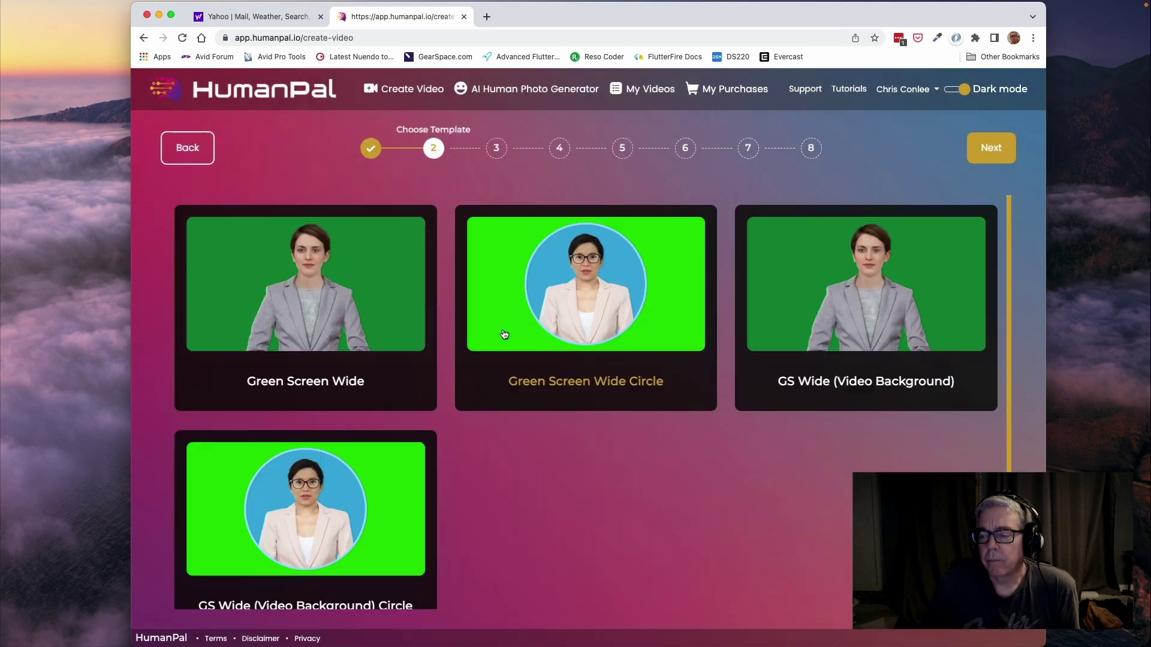
Use the plain Green Screen Wide template and the Chris Casual avatar, then continue to voices
left_click(299, 295)
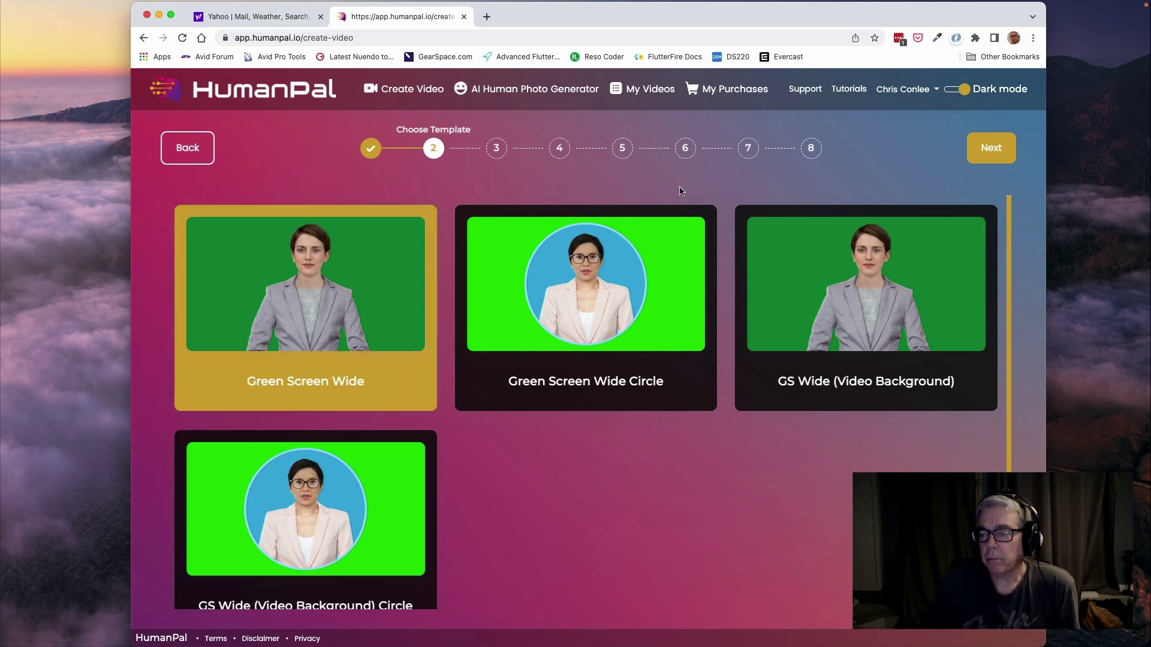
left_click(981, 159)
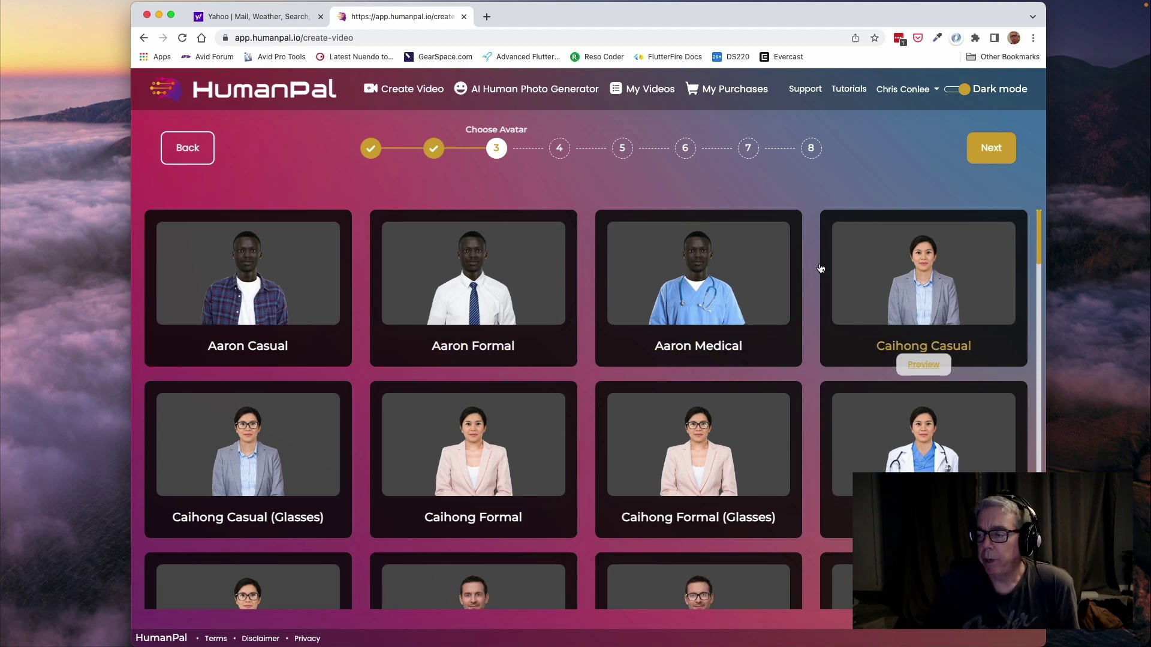
scroll(711, 290, "down", 7)
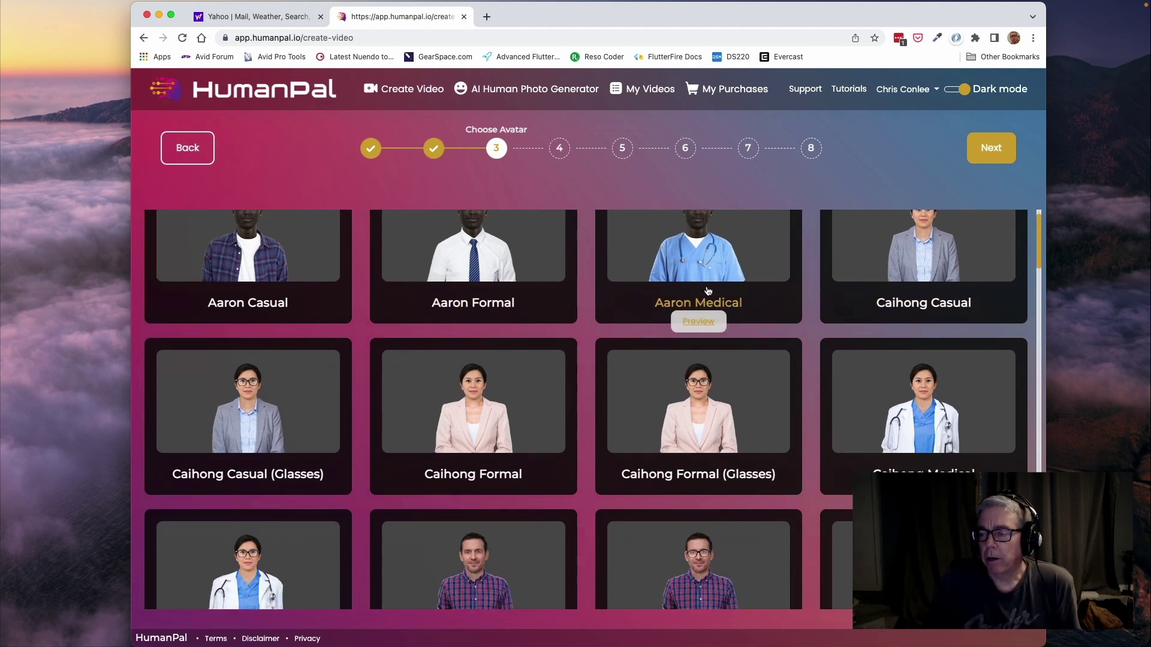
scroll(708, 292, "down", 14)
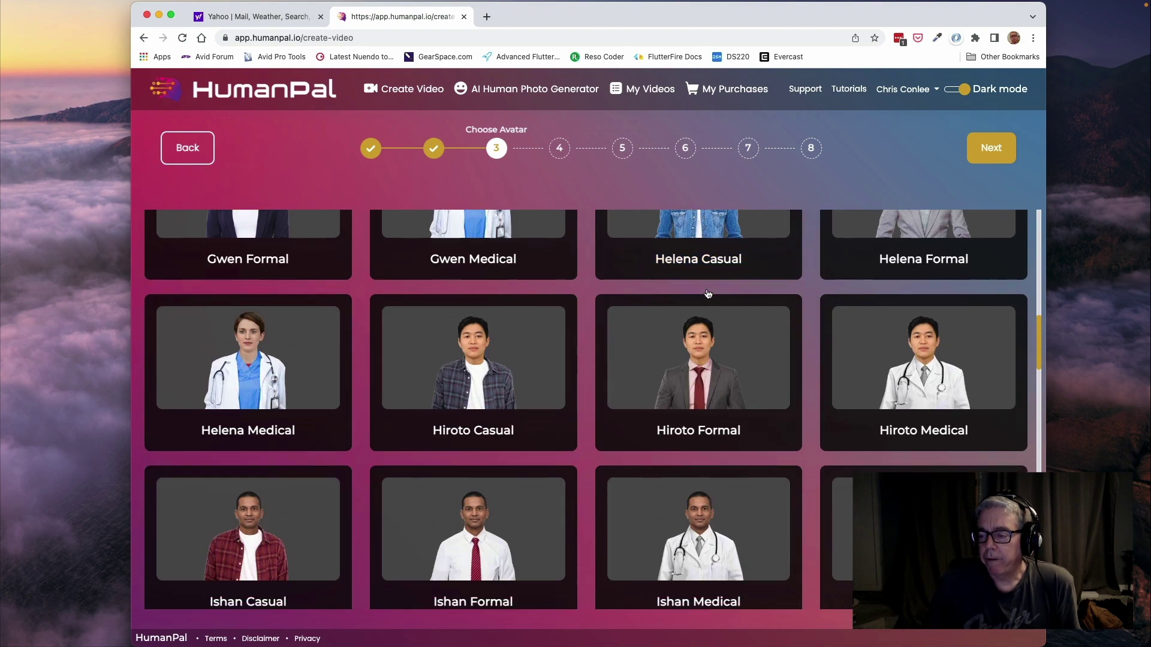
scroll(693, 323, "down", 10)
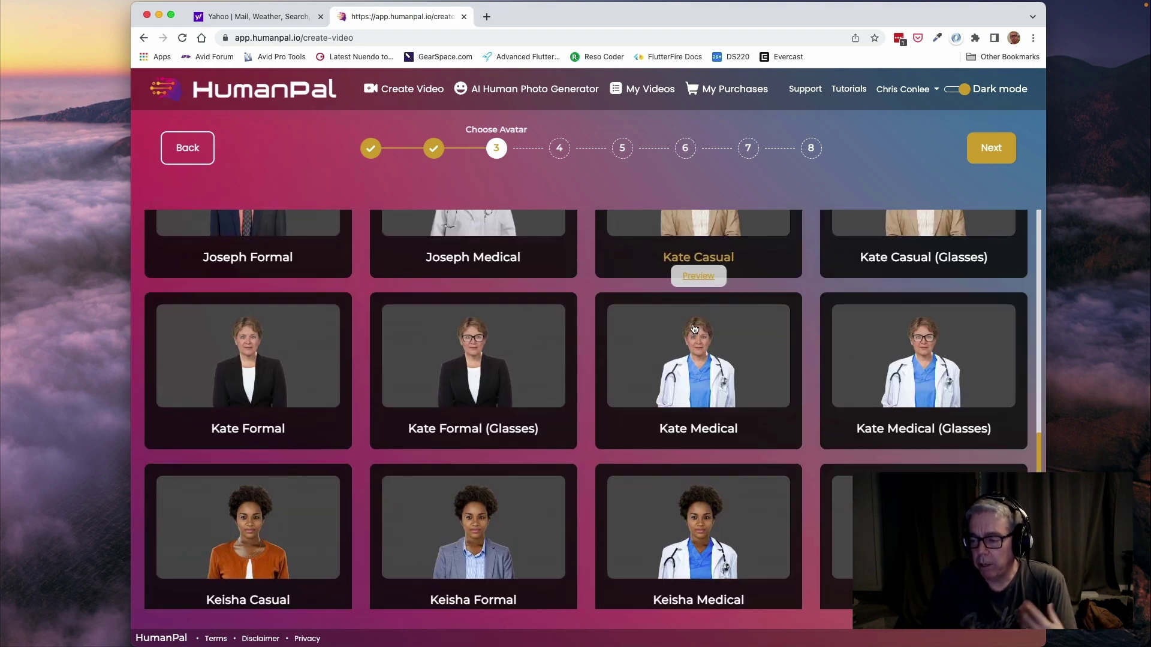
scroll(693, 328, "down", 10)
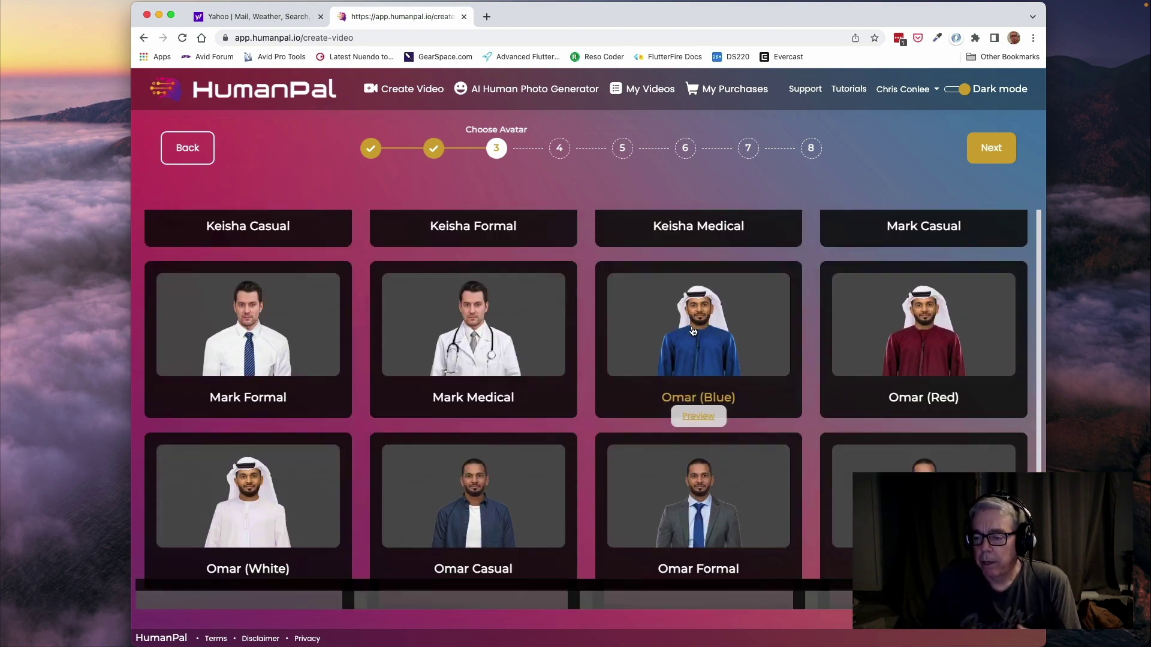
scroll(578, 424, "down", 6)
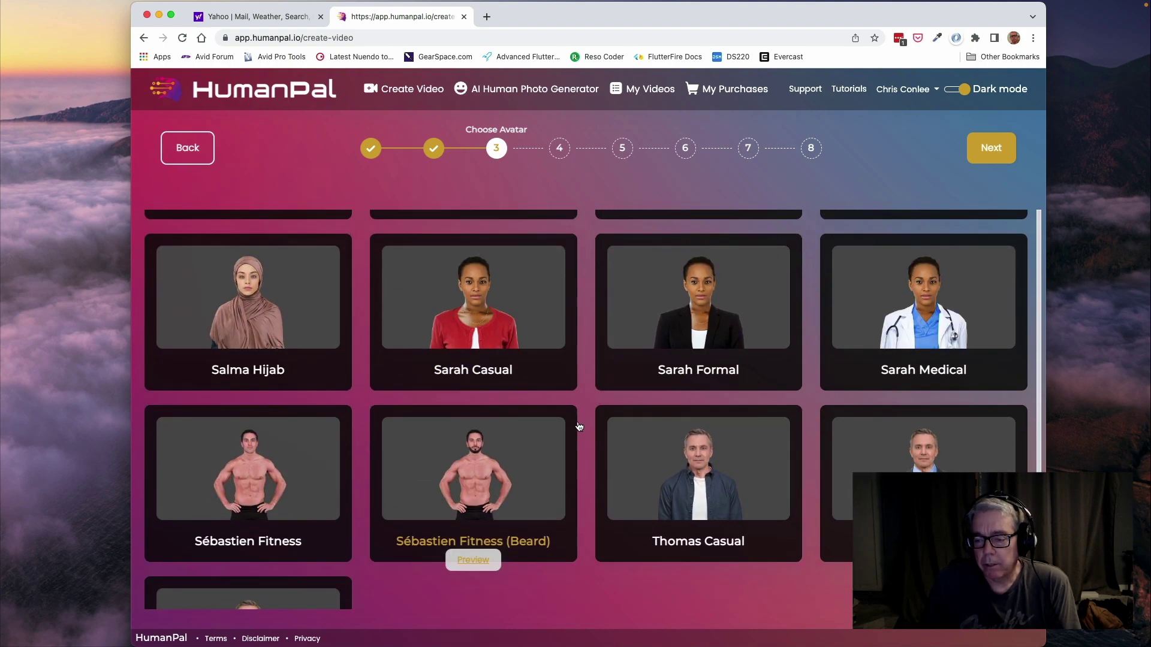
scroll(578, 436, "up", 20)
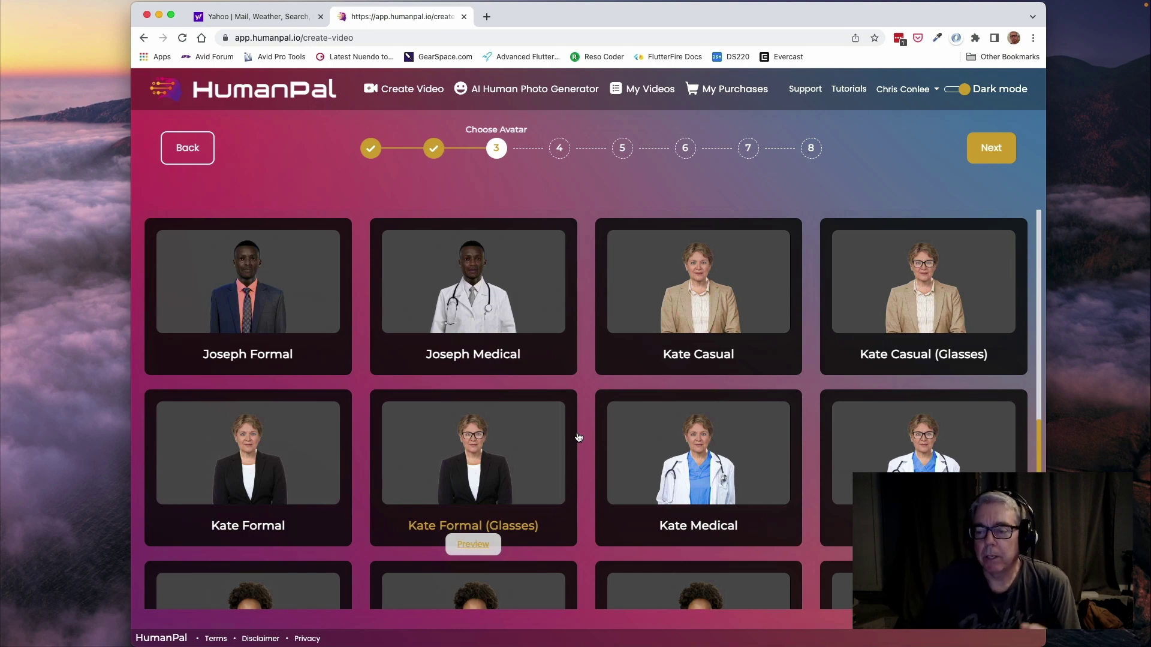
scroll(577, 437, "up", 15)
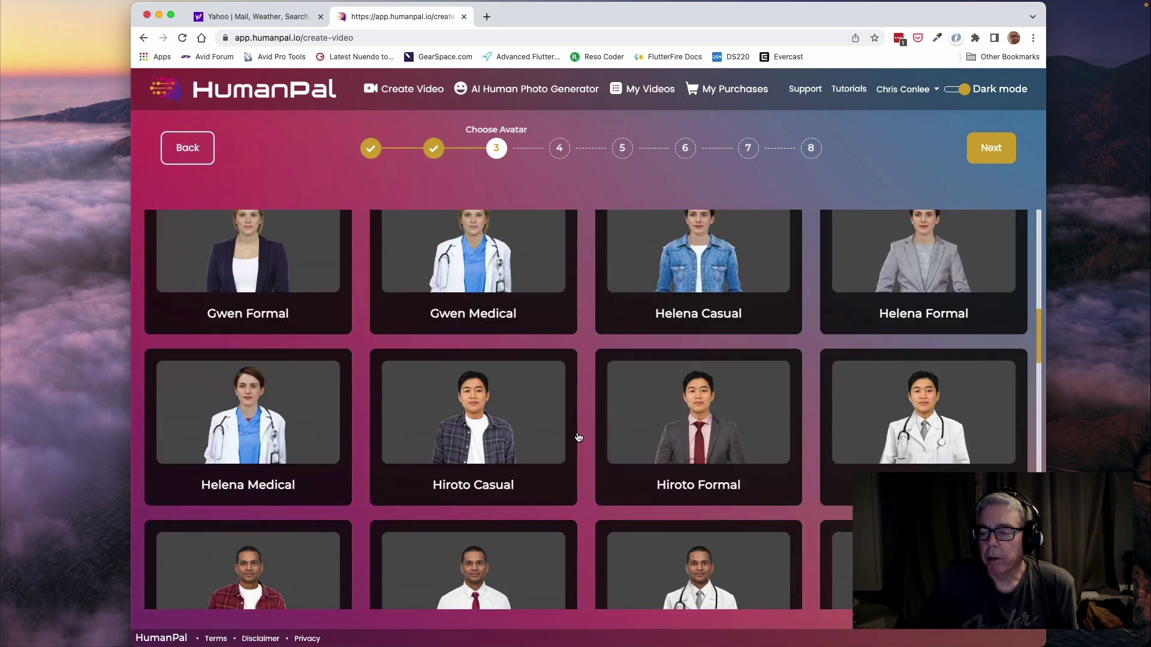
scroll(578, 437, "up", 6)
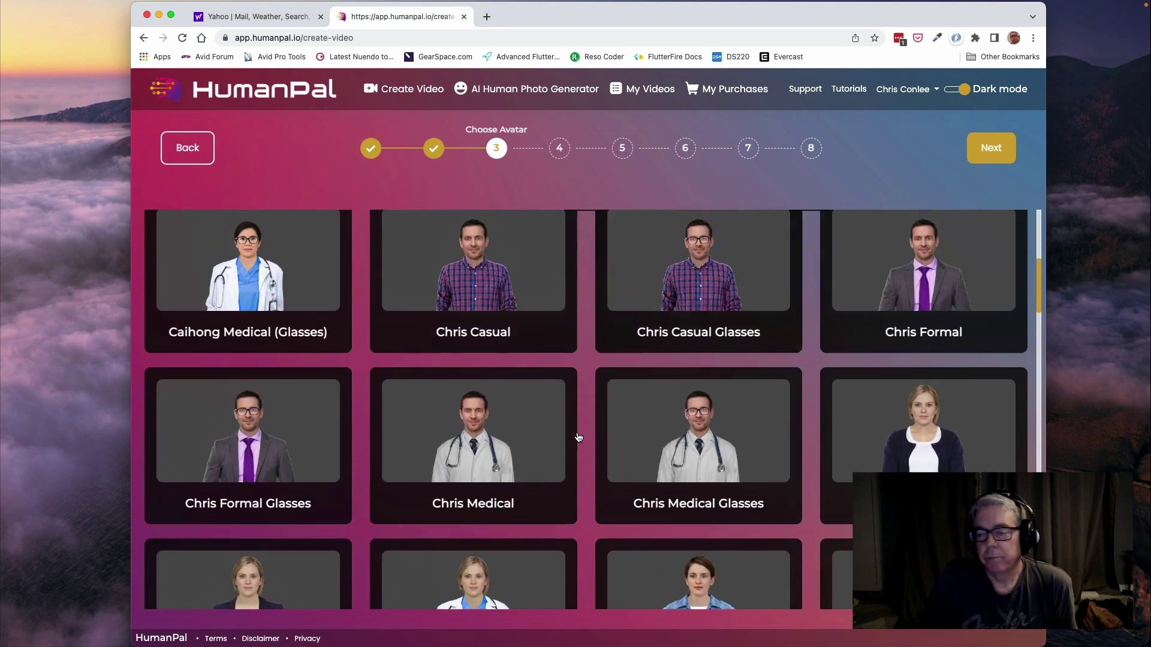
scroll(578, 438, "up", 1)
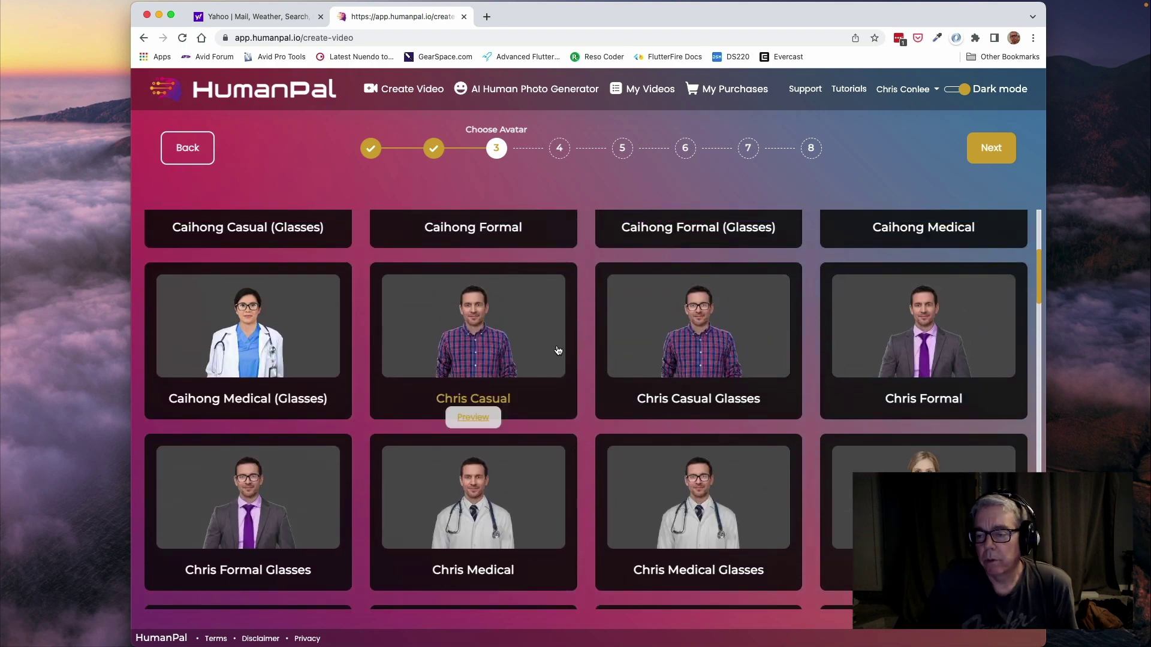
left_click(479, 326)
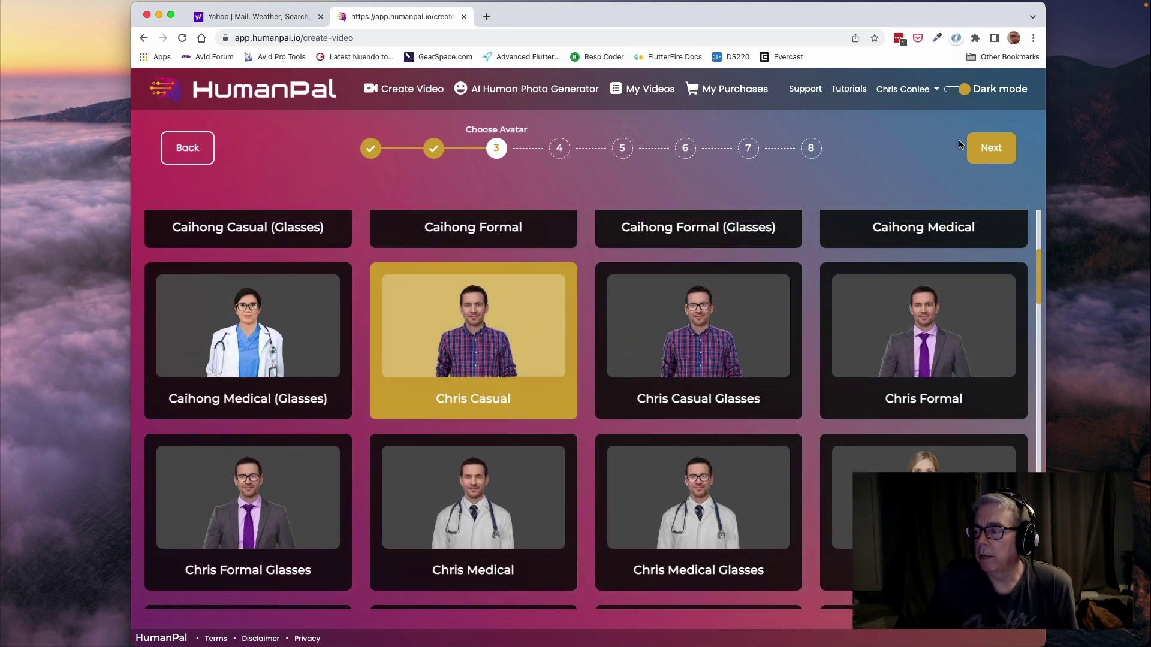
left_click(983, 149)
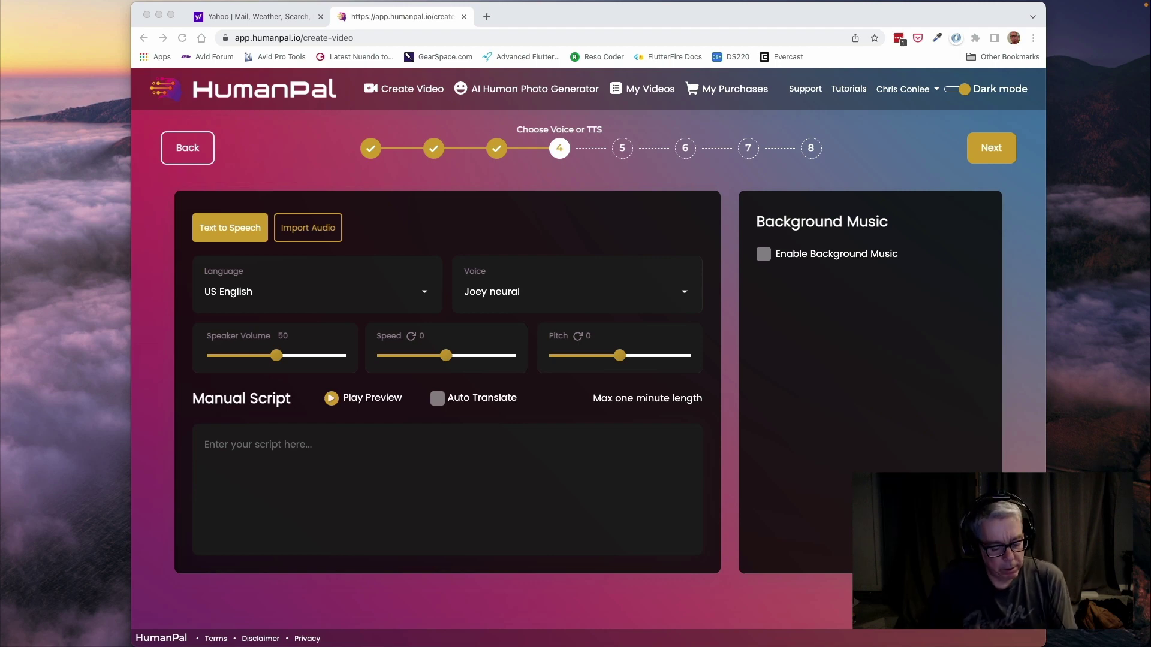
Paste the app-promo script, then preview the Joey, Justin and Matthew neural voices
left_click(346, 468)
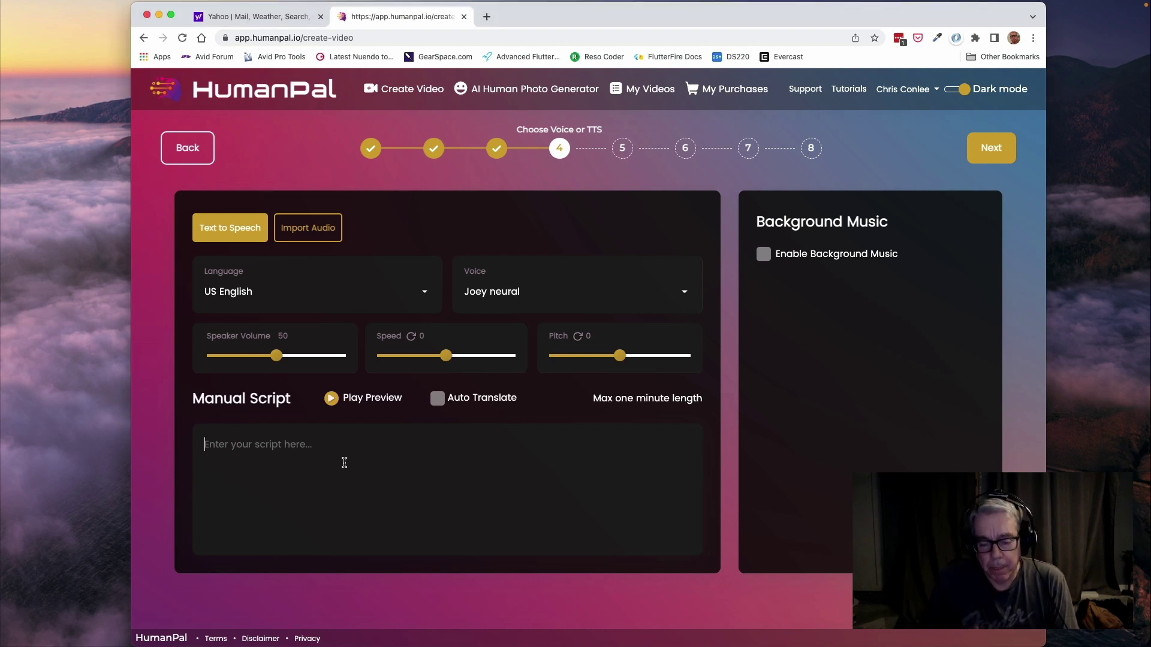
type("Welcome to HumanPal text to speech. We plan on using this software to generate explainer videos in multiple languages to support the upcoming release of our new app. It's exciting to be able to quickly and easily have the same avatar speak in several languages.")
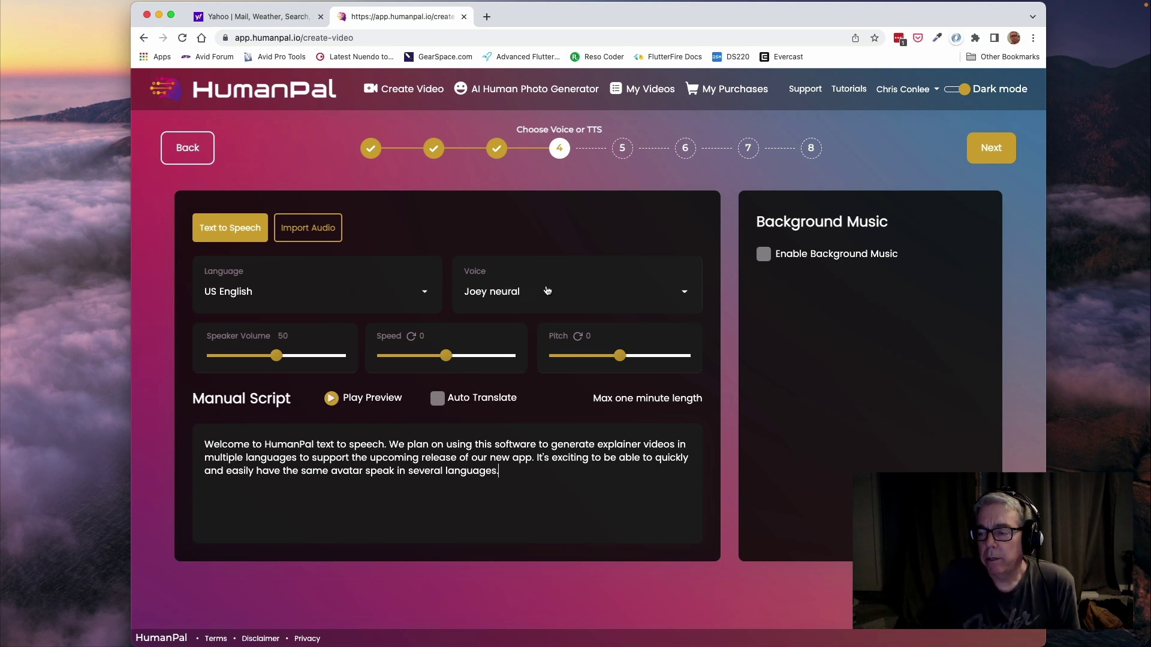
left_click(673, 291)
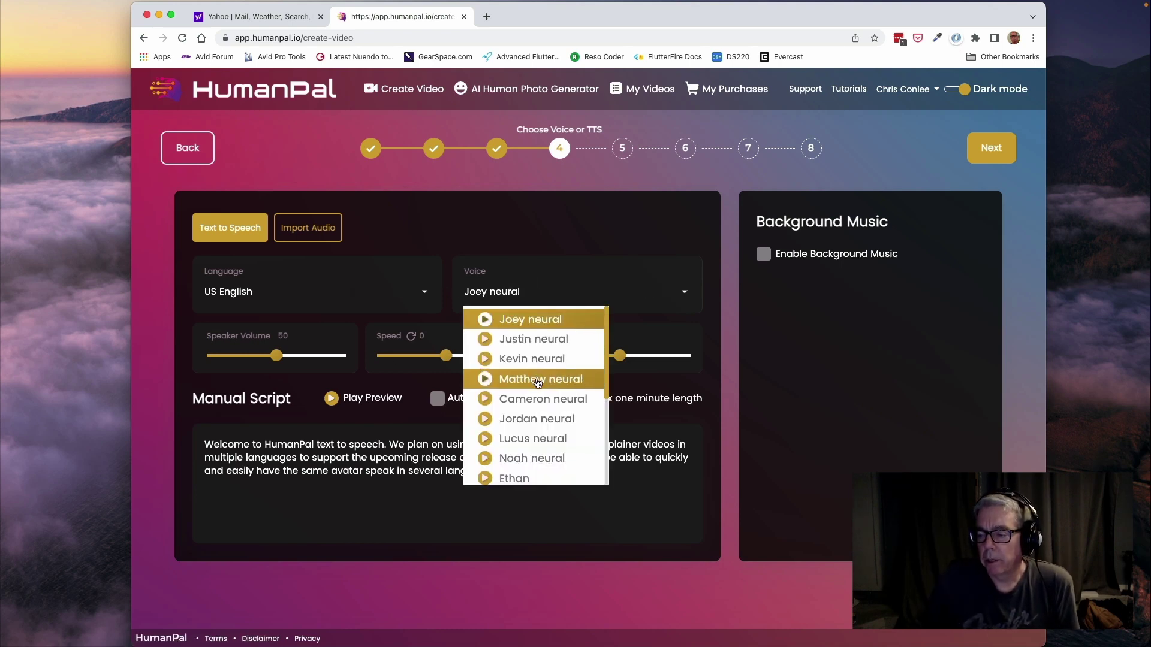
scroll(538, 384, "down", 5)
scroll(538, 386, "up", 5)
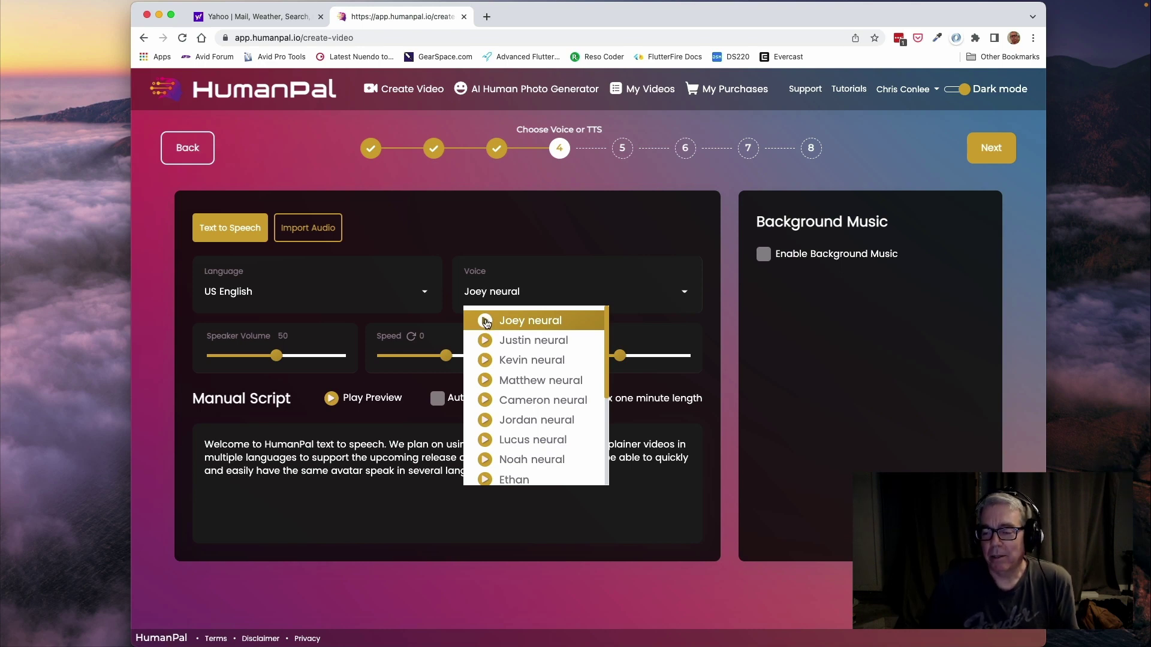
left_click(486, 322)
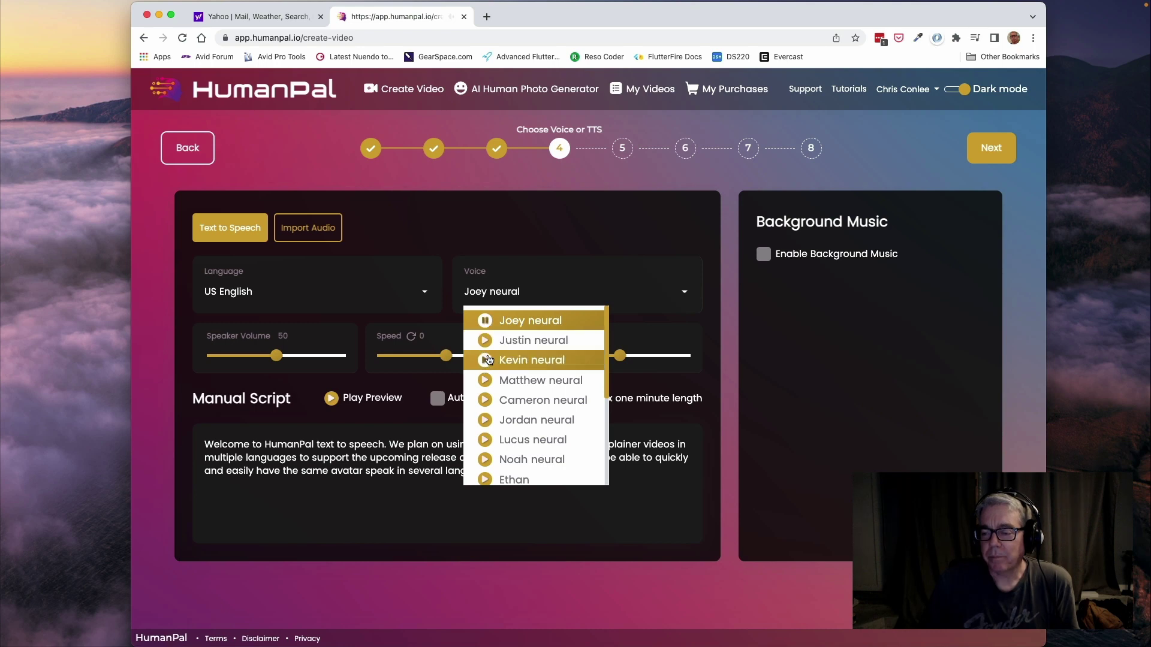
left_click(486, 324)
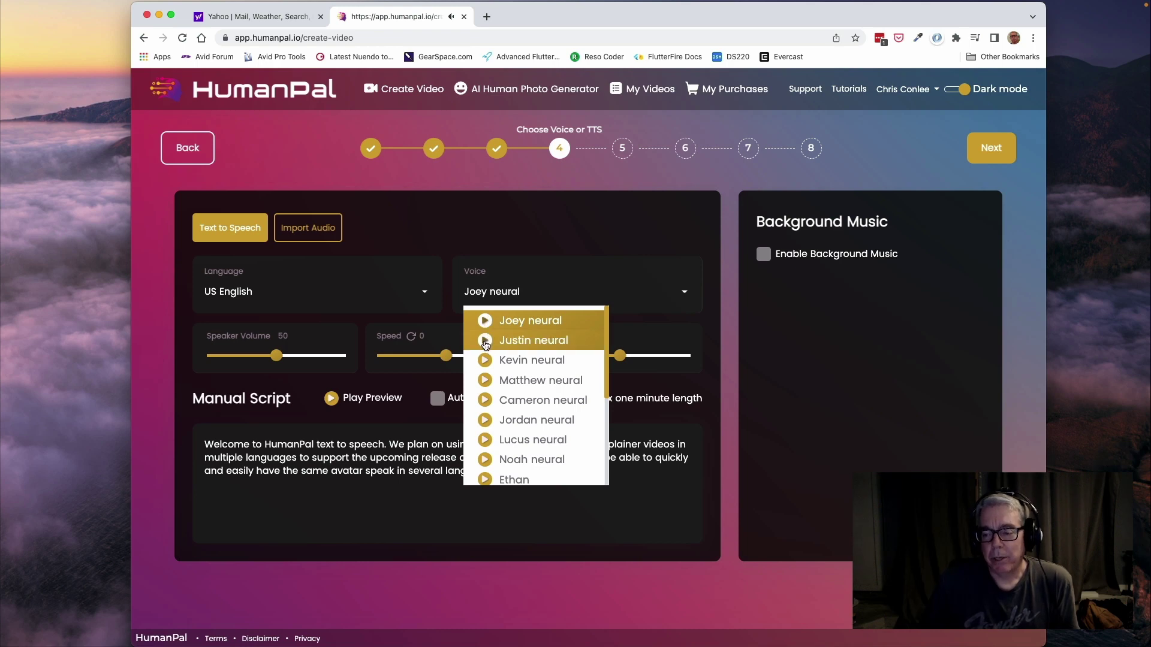
left_click(485, 341)
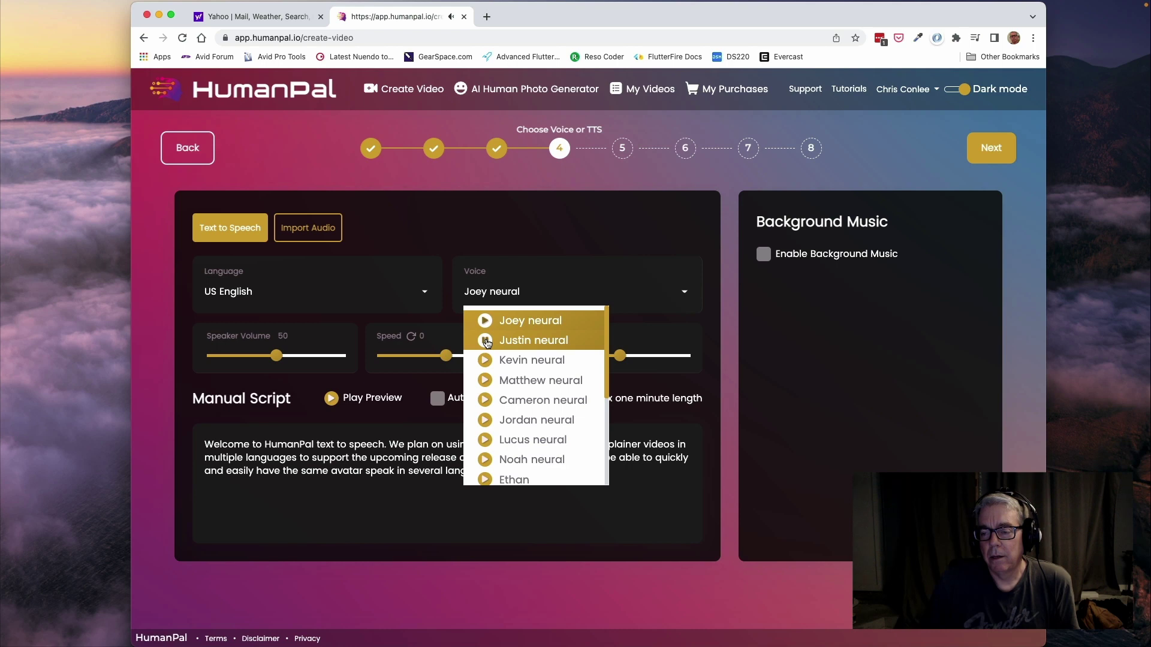
left_click(486, 342)
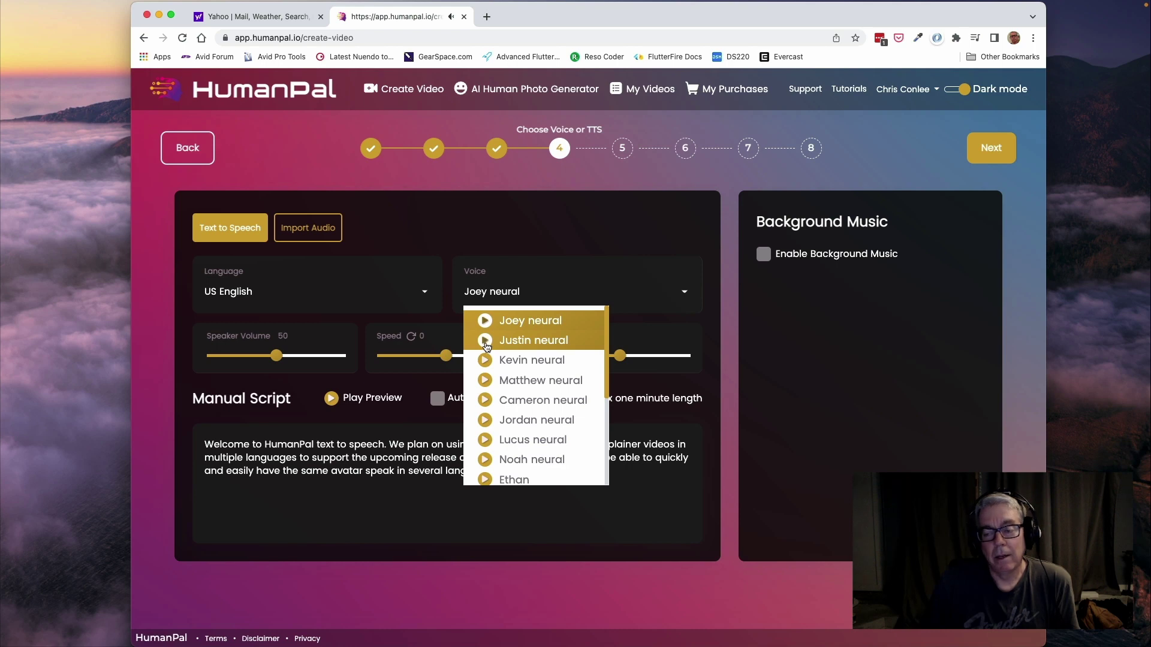
left_click(486, 381)
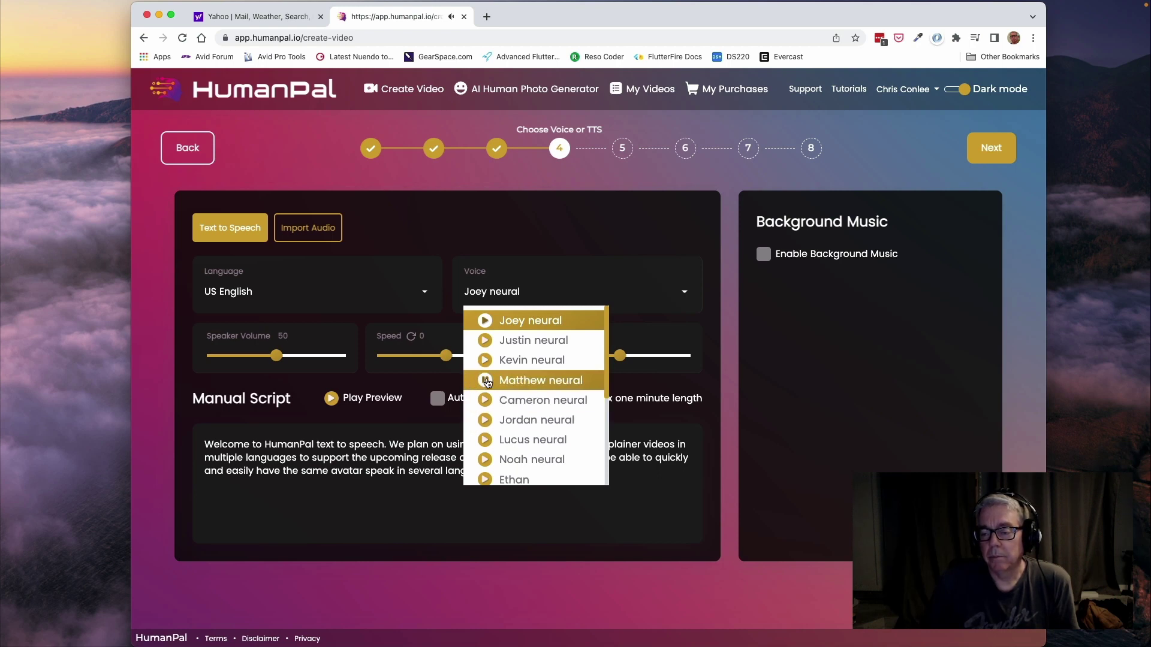
Select Matthew neural, play the full script preview, and continue to Text Position
left_click(527, 382)
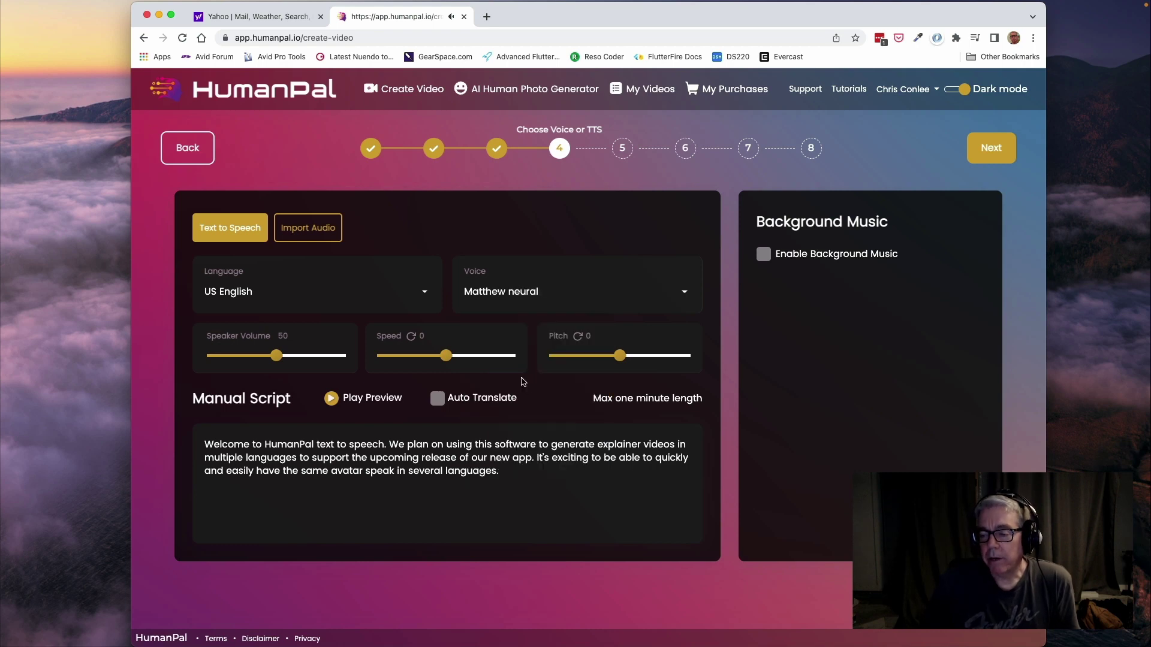
left_click(331, 400)
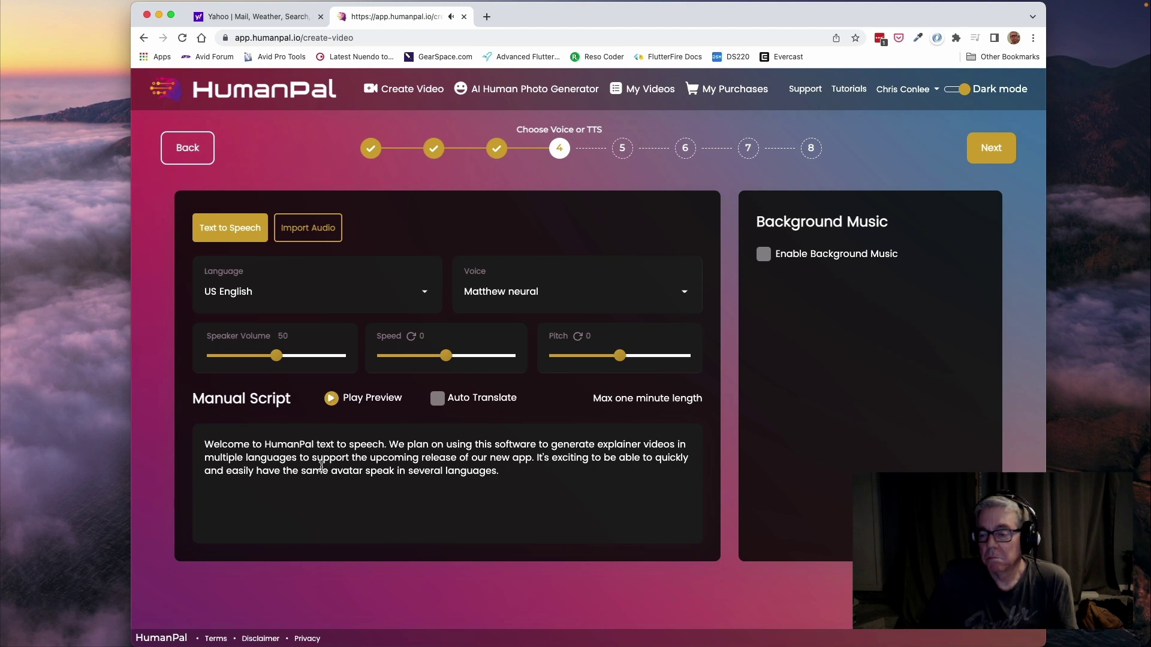
left_click(991, 148)
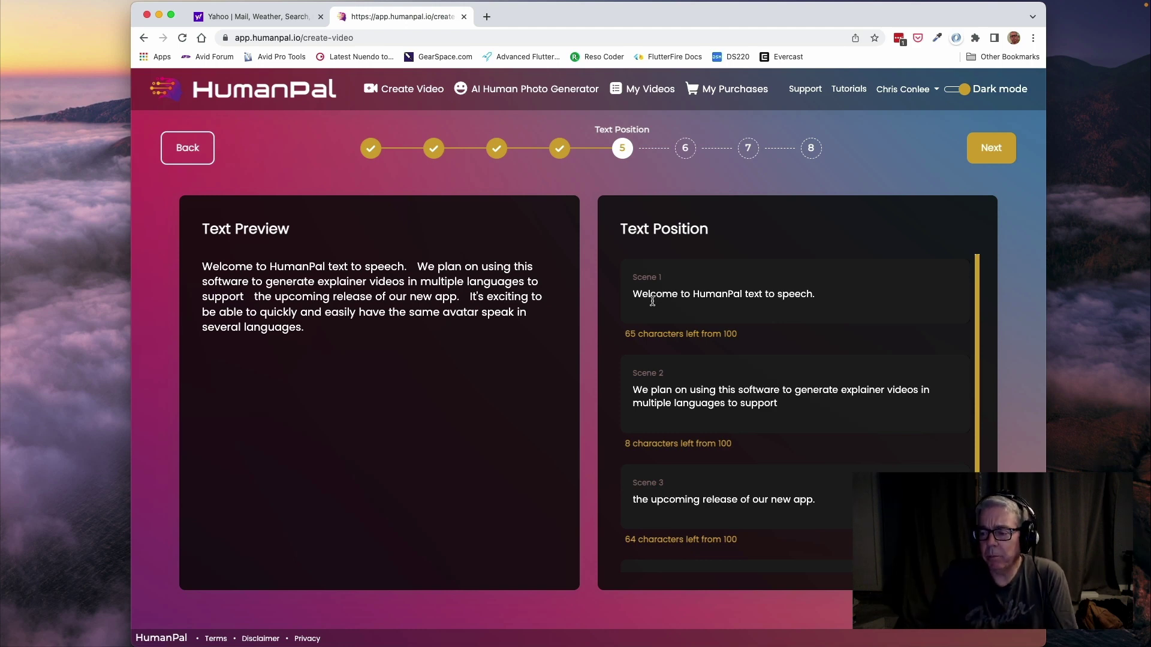
Scroll through the four script scenes and continue to Video Settings
scroll(844, 333, "down", 2)
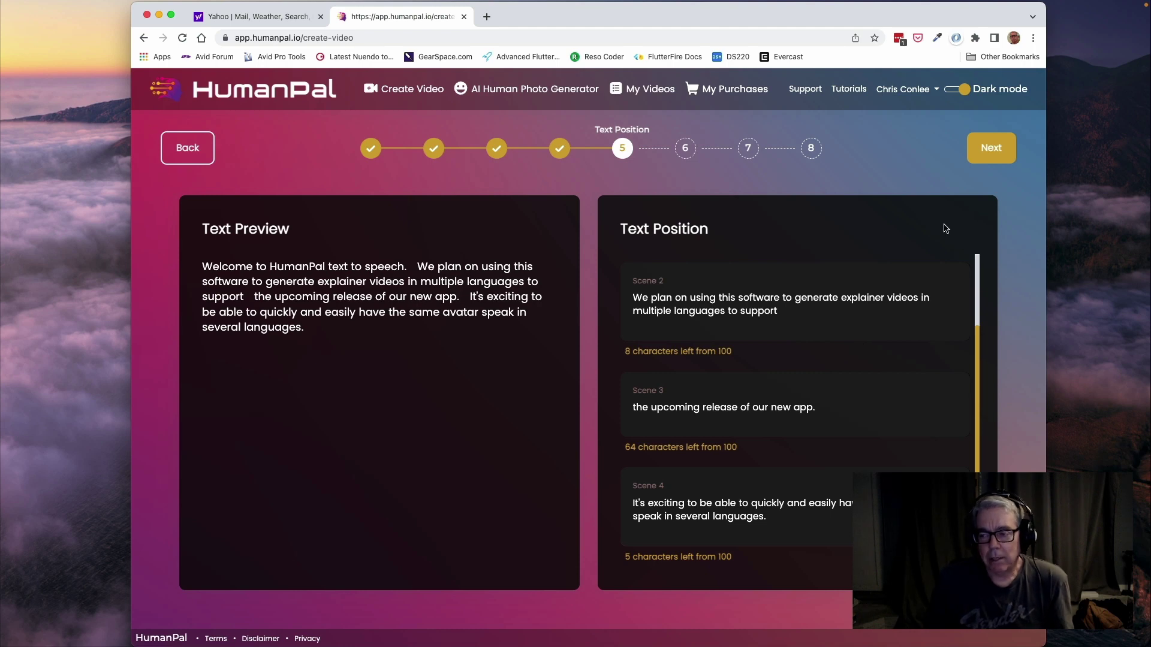
left_click(991, 152)
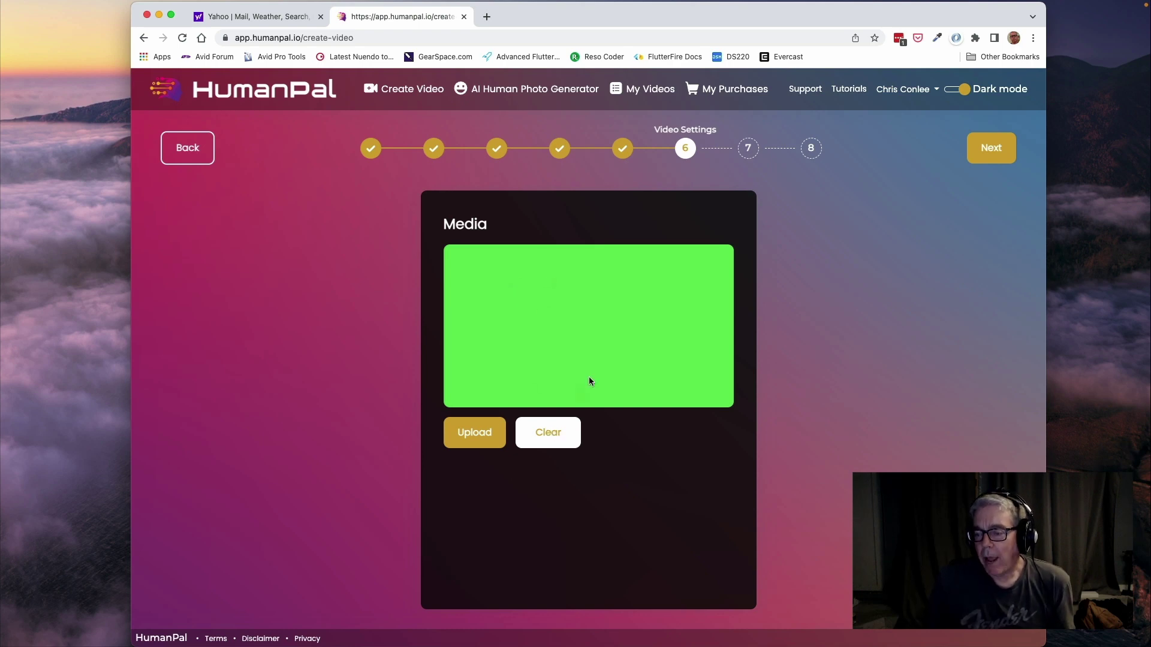
Accept the green media settings and advance to the Create Your Video timeline (13.42 s)
left_click(1001, 147)
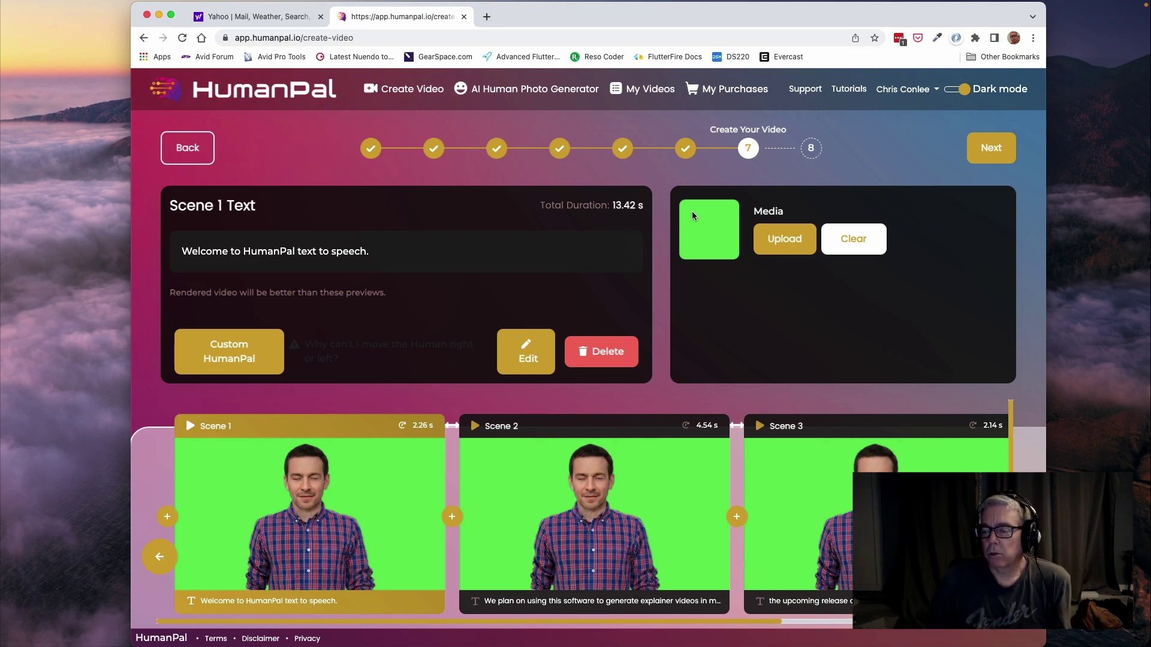
Name the project HumanPal English, set 1080p resolution, accept the terms and start rendering
left_click(997, 156)
left_click(419, 258)
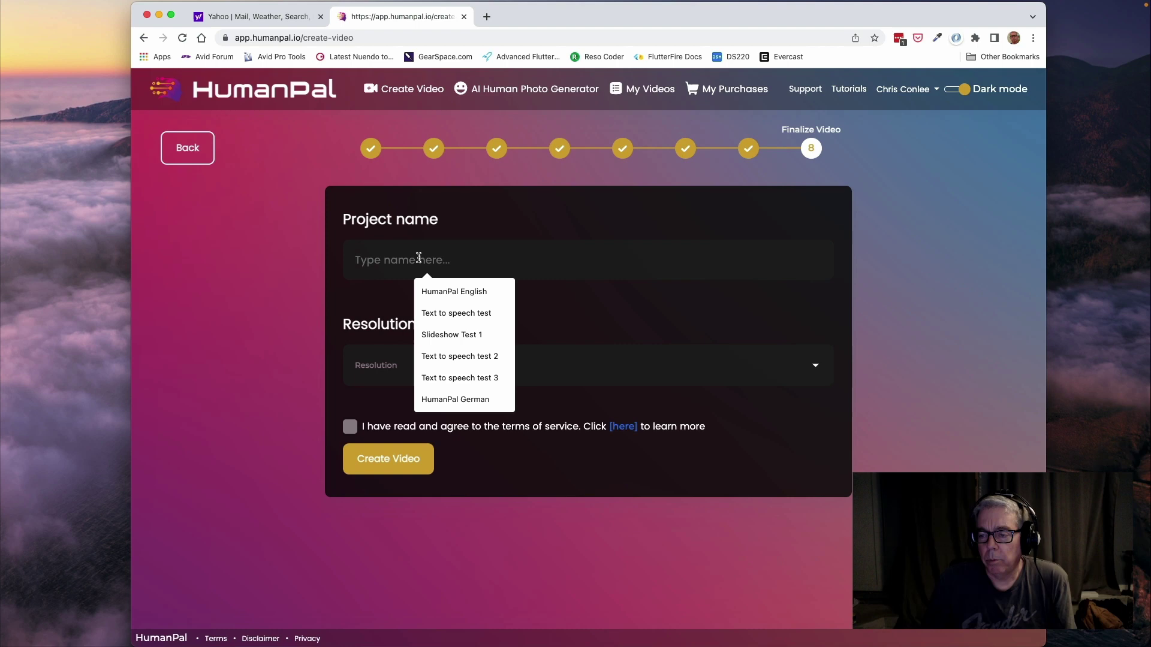
left_click(440, 292)
left_click(416, 373)
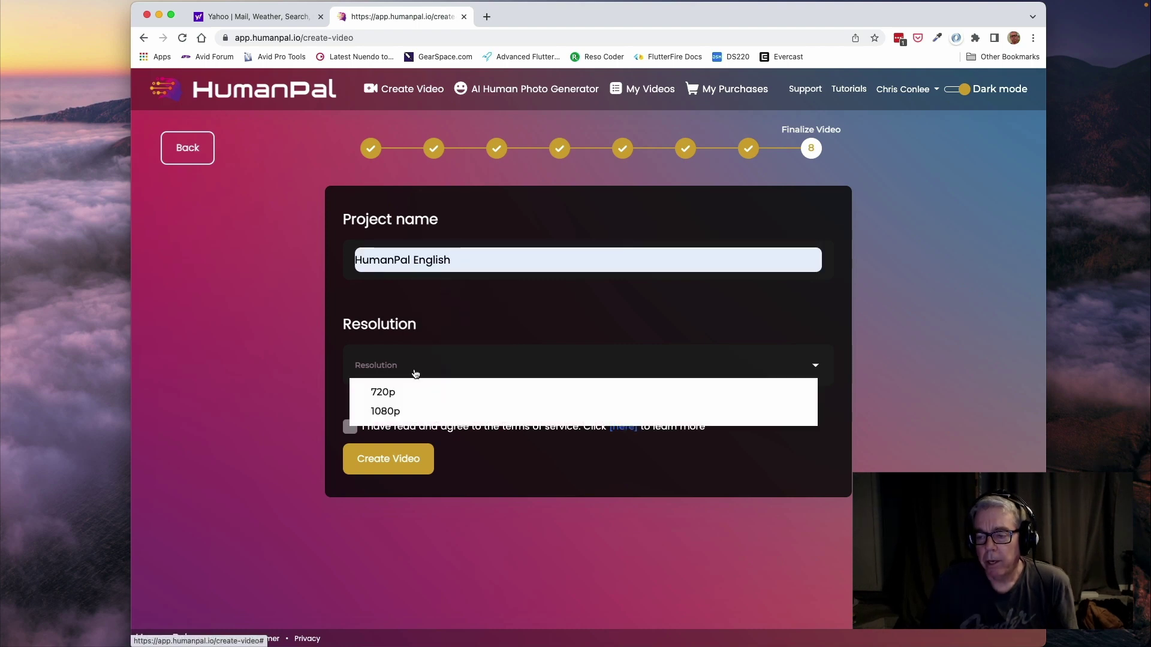
left_click(397, 414)
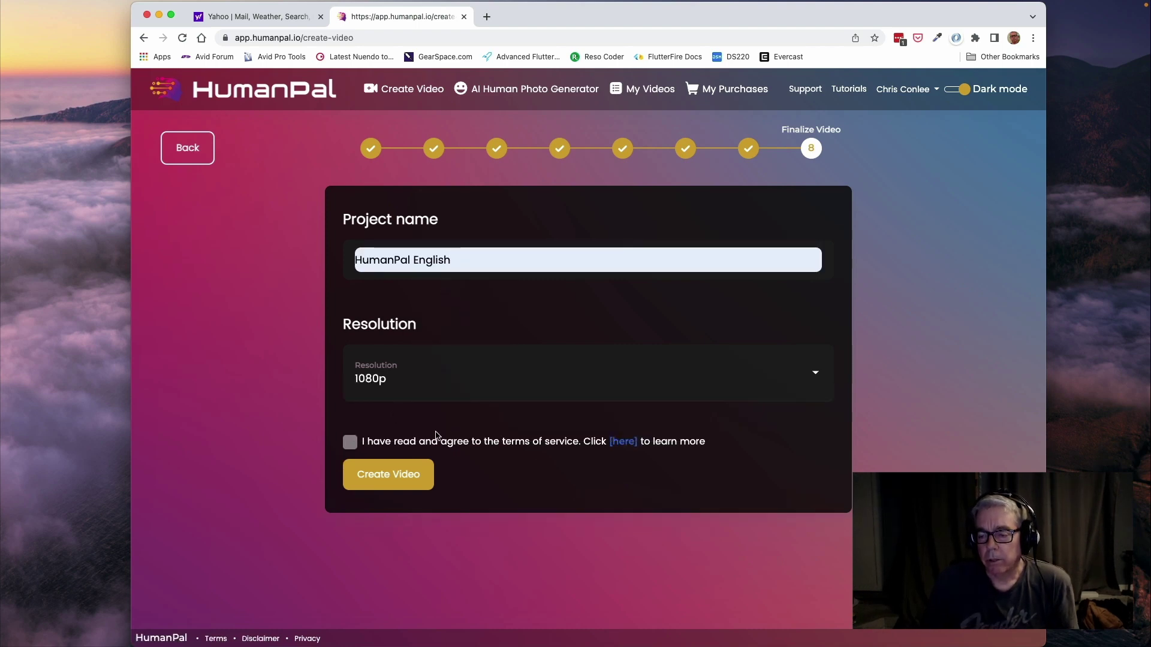
left_click(352, 445)
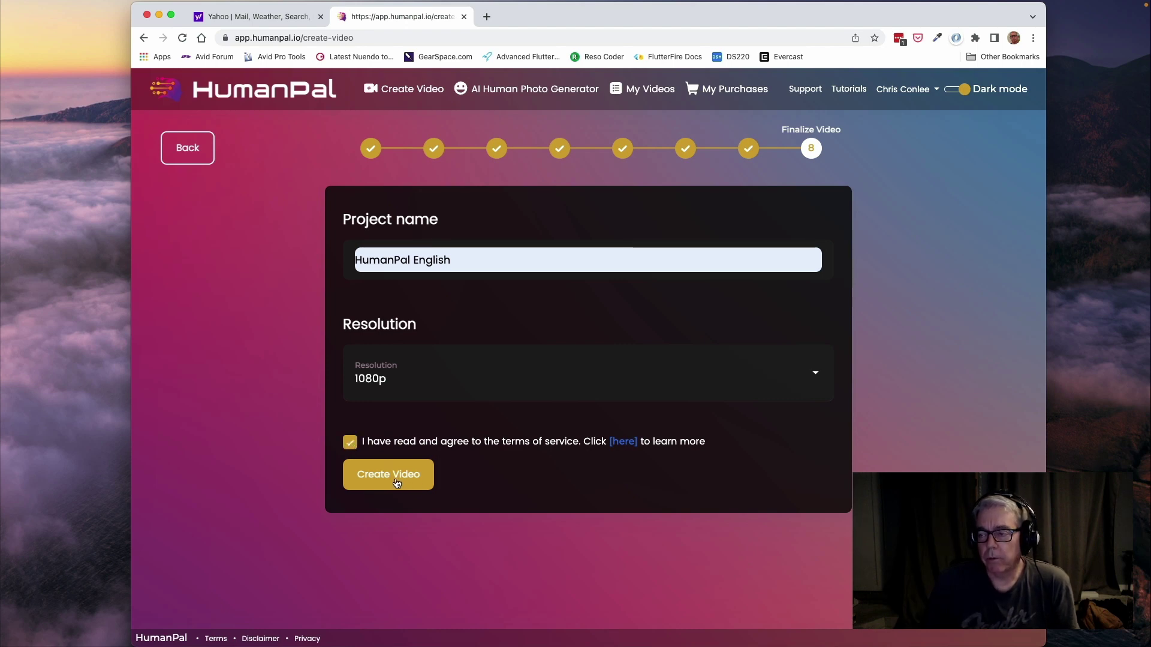
left_click(396, 483)
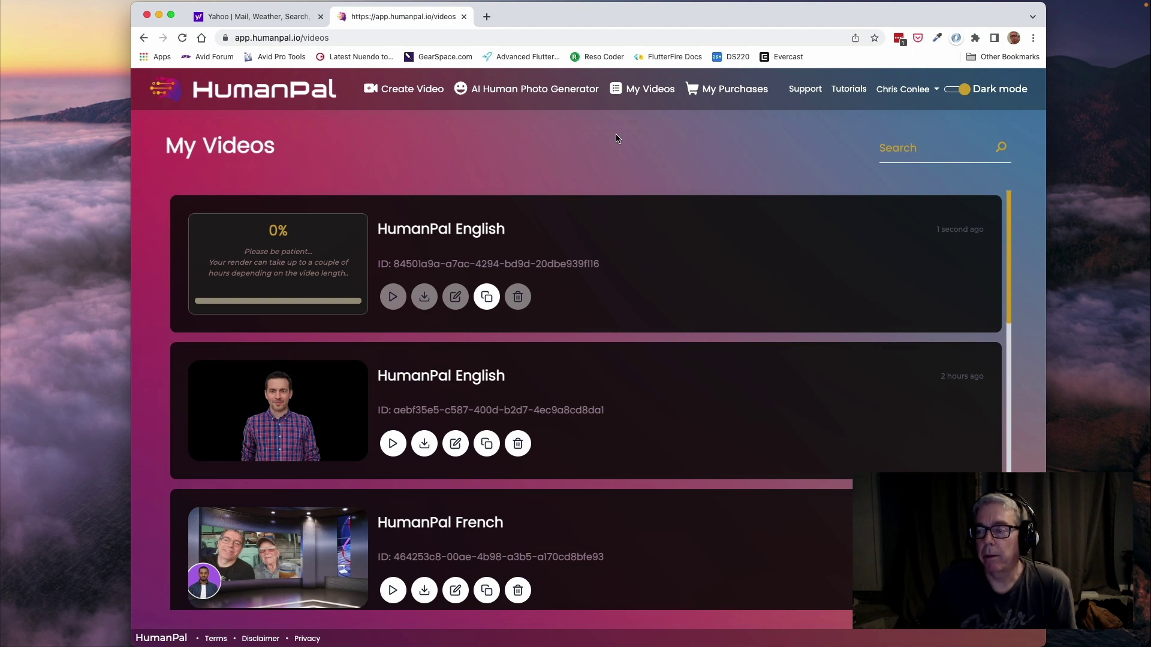
Start a new Green Screen Wide video using the casual plaid-shirt avatar
left_click(414, 95)
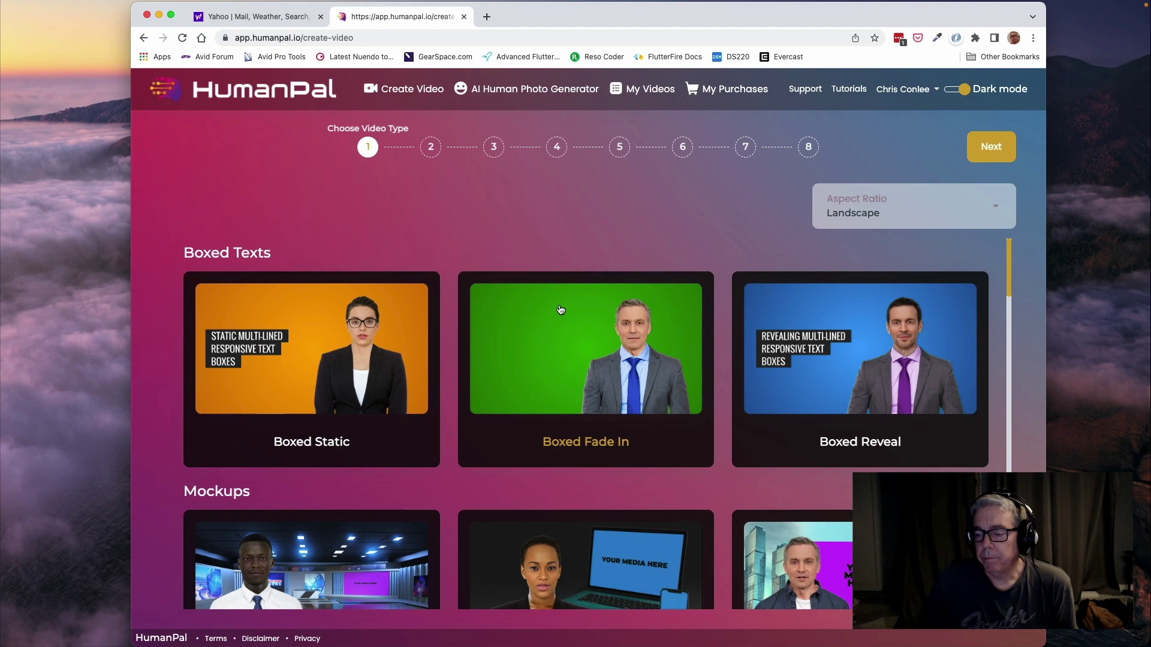
scroll(528, 427, "down", 5)
scroll(528, 427, "down", 20)
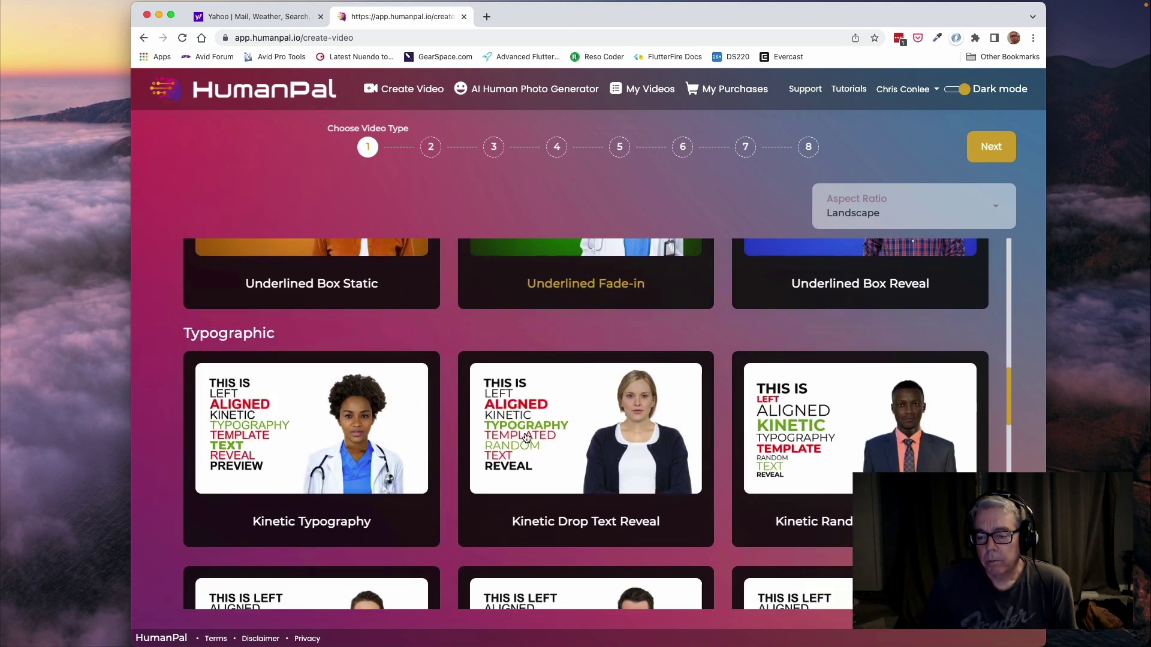
scroll(523, 444, "down", 4)
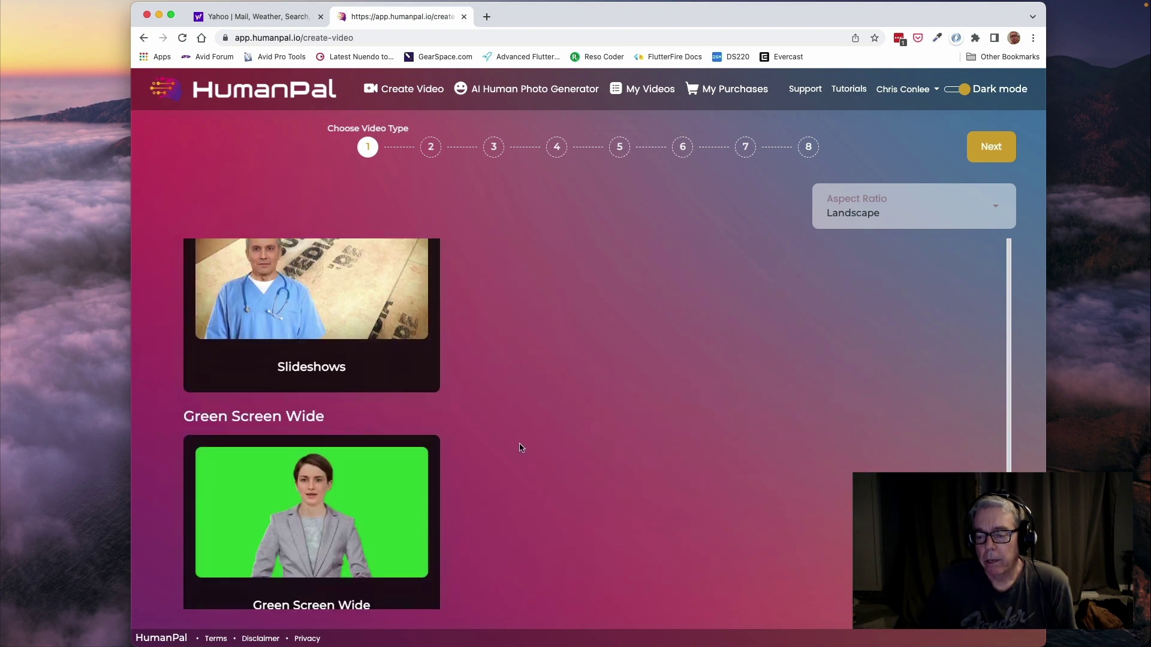
left_click(368, 470)
left_click(996, 155)
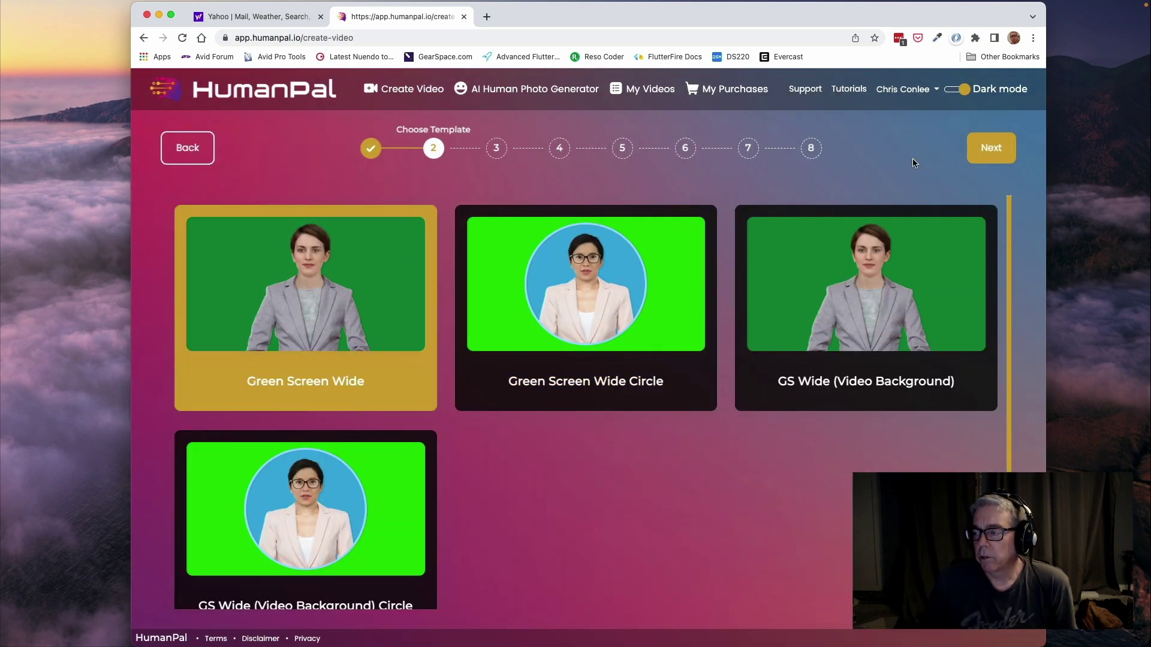
left_click(988, 153)
scroll(482, 278, "down", 5)
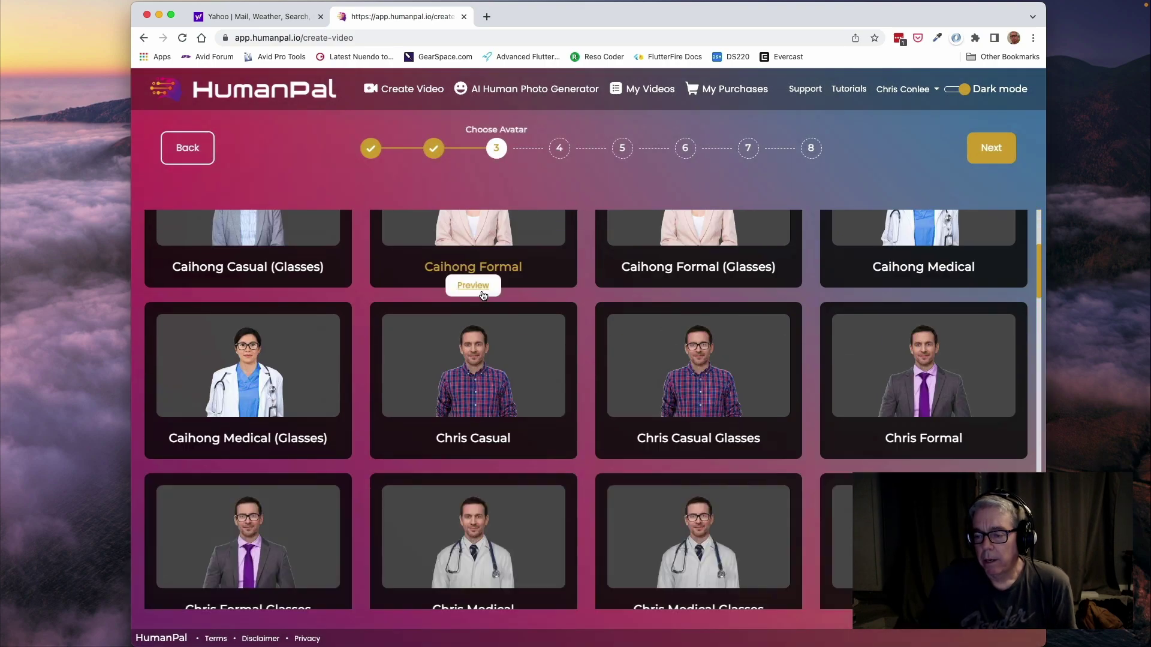
left_click(472, 389)
left_click(974, 157)
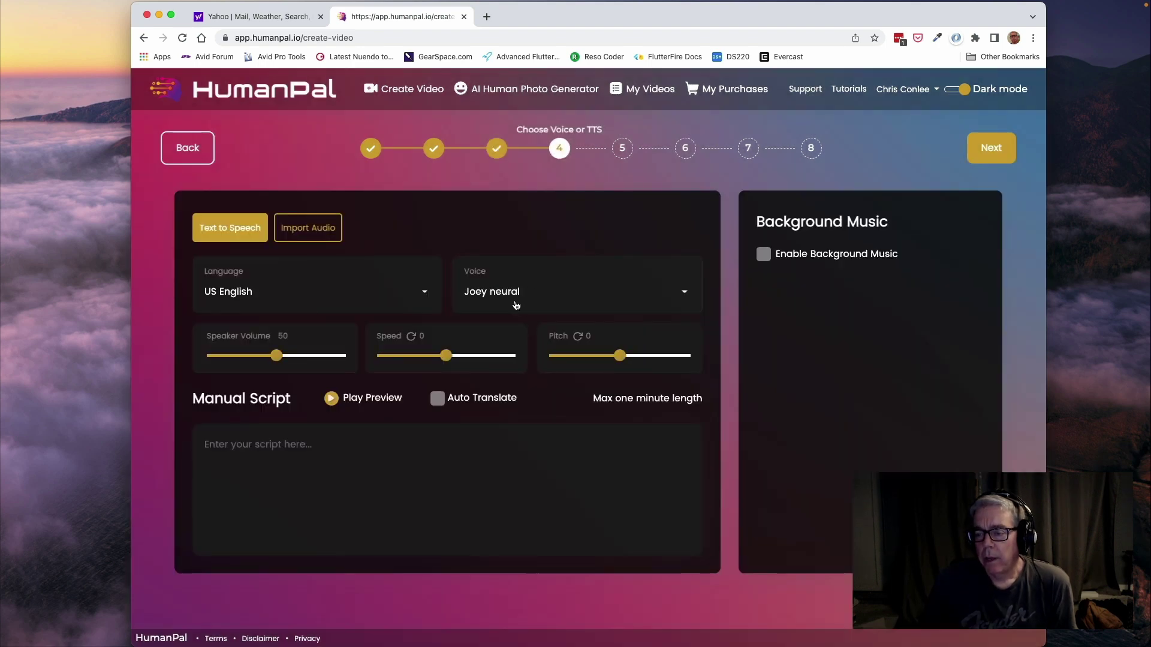
Set the voice to Matthew neural and paste the promo script
left_click(516, 306)
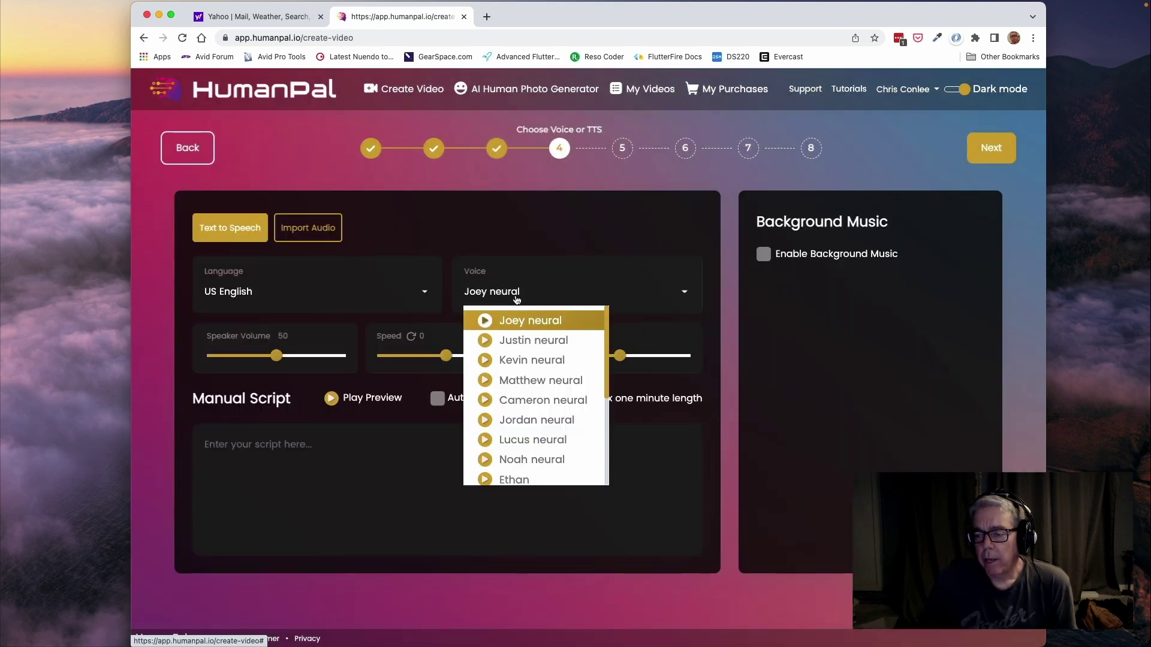
left_click(514, 379)
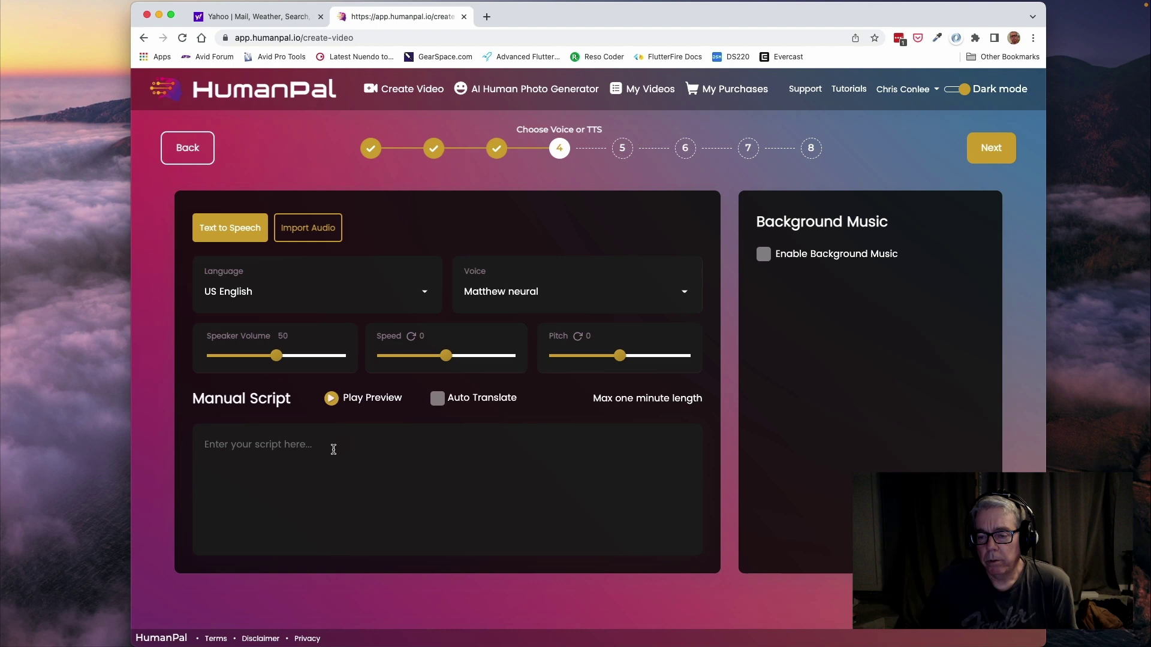
left_click(308, 457)
type("Welcome to HumanPal text to speech. We plan on using this software to generate explainer videos in multiple languages to support the upcoming release of our new app. It's exciting to be able to quickly and easily have the same avatar speak in several languages.")
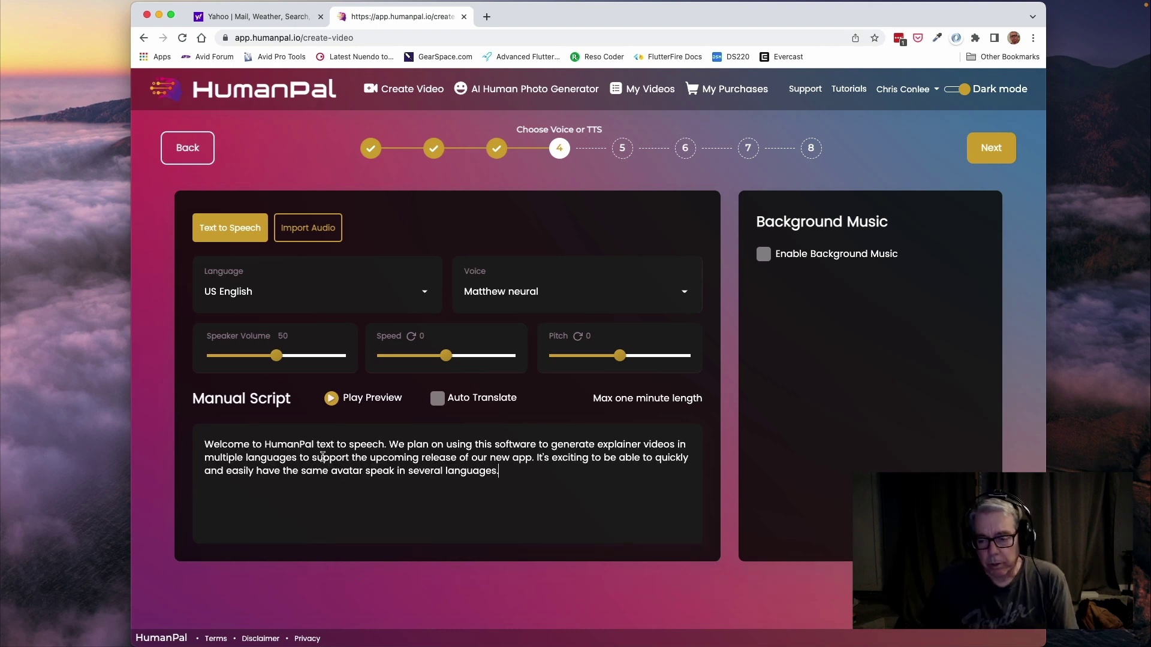
Switch the script language to German and enable Auto Translate
left_click(425, 295)
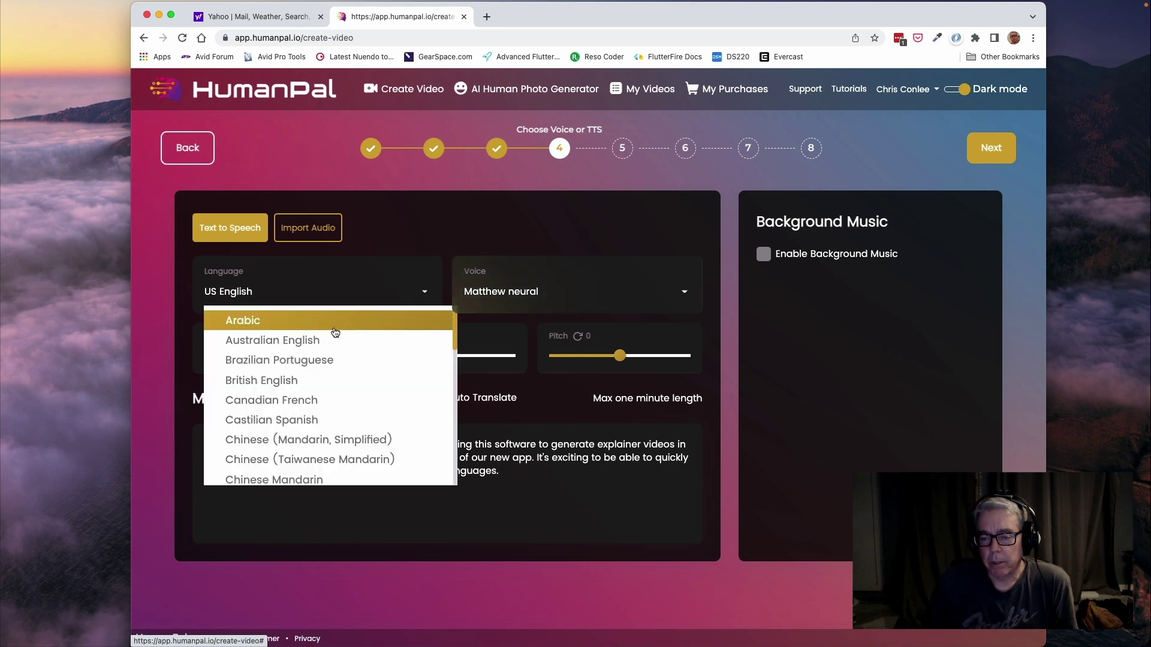
scroll(318, 359, "down", 5)
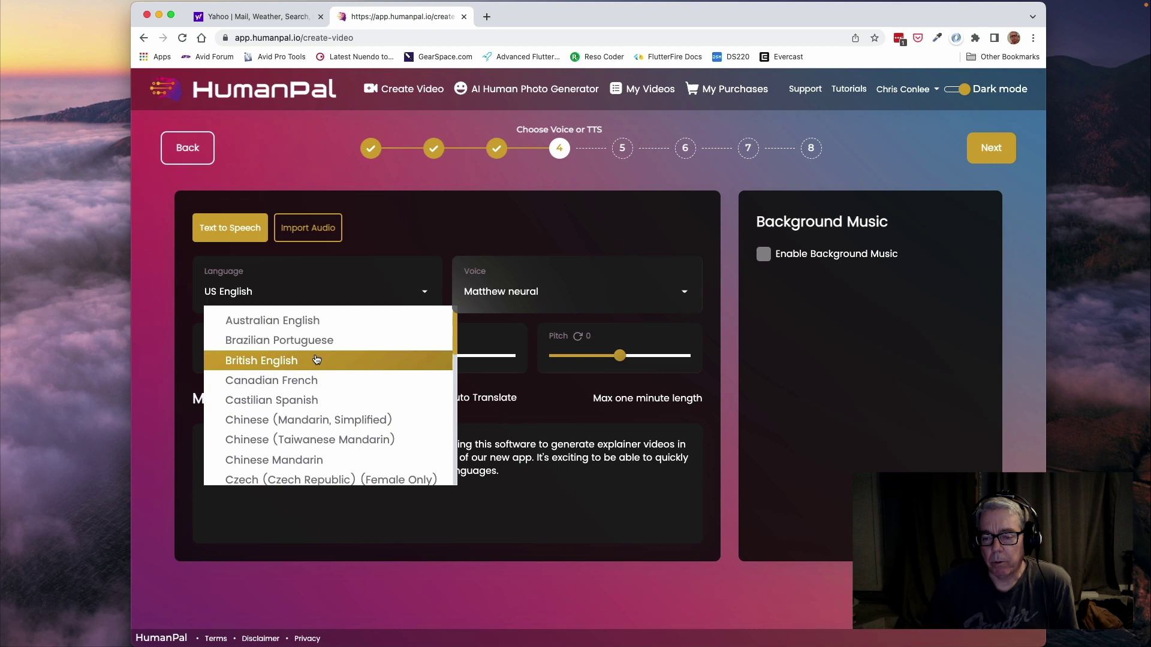
scroll(300, 407, "down", 1)
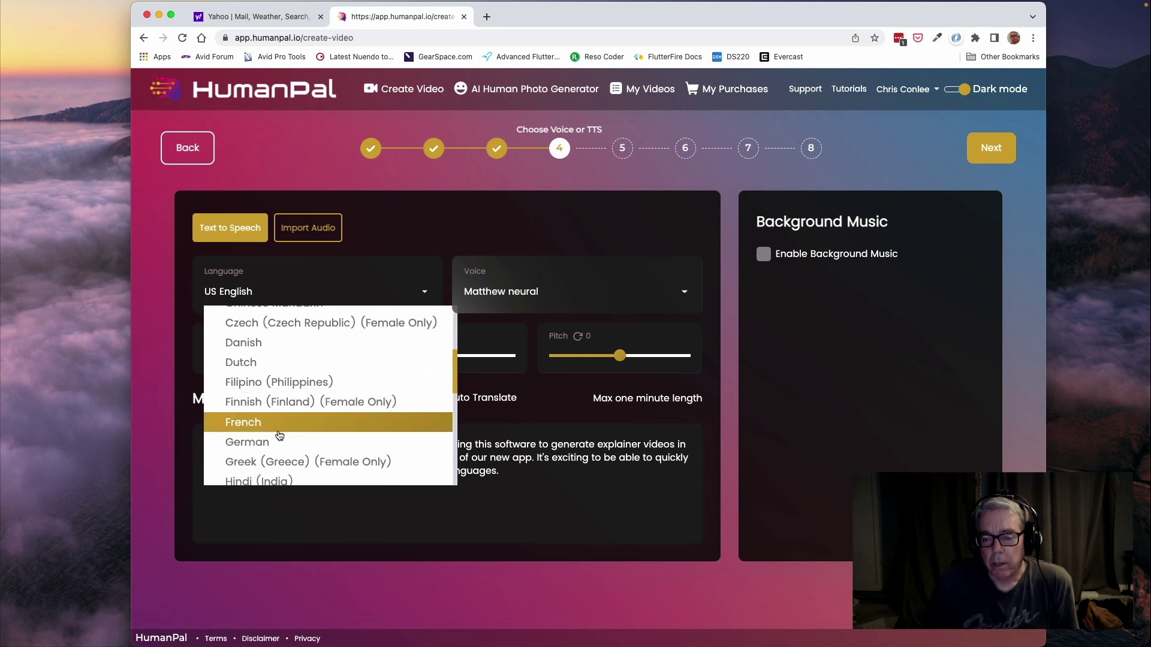
left_click(287, 439)
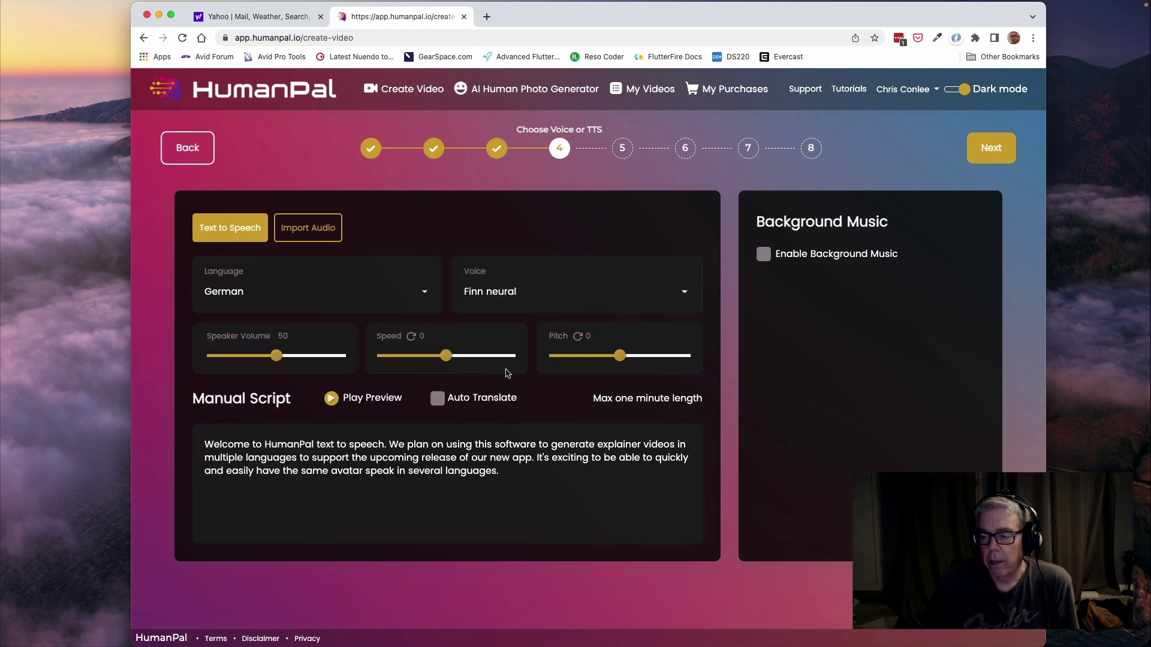
left_click(438, 403)
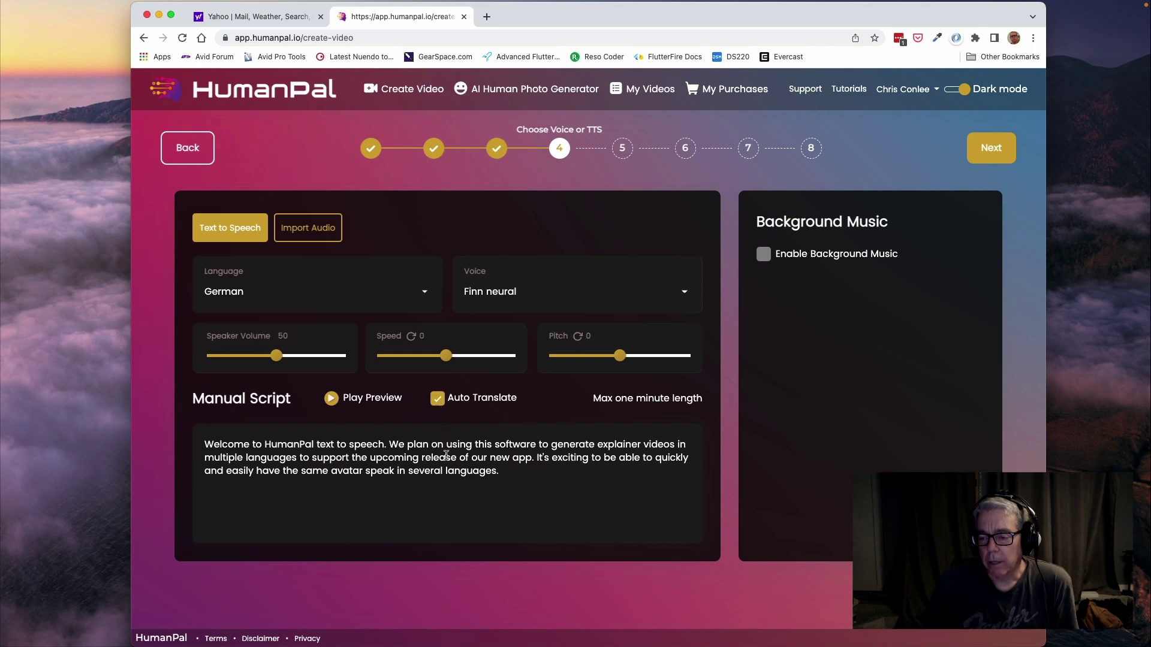
Sample Finn and Oskar neural, choose Jonas neural, nudge the speed, preview, and continue
left_click(551, 292)
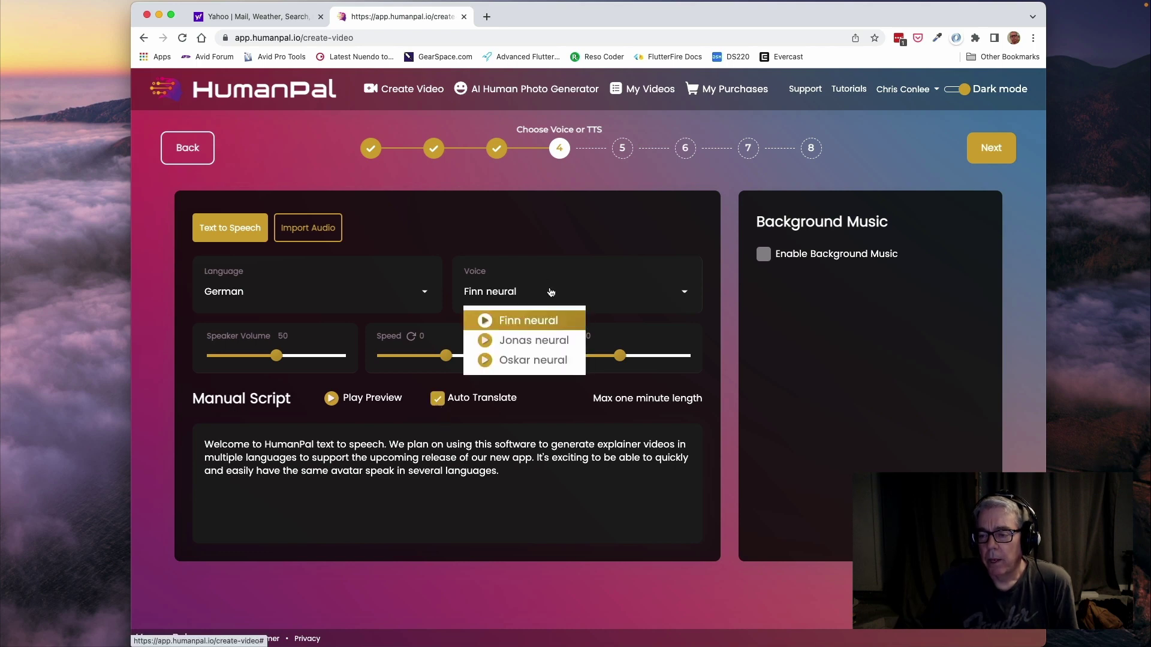
left_click(485, 322)
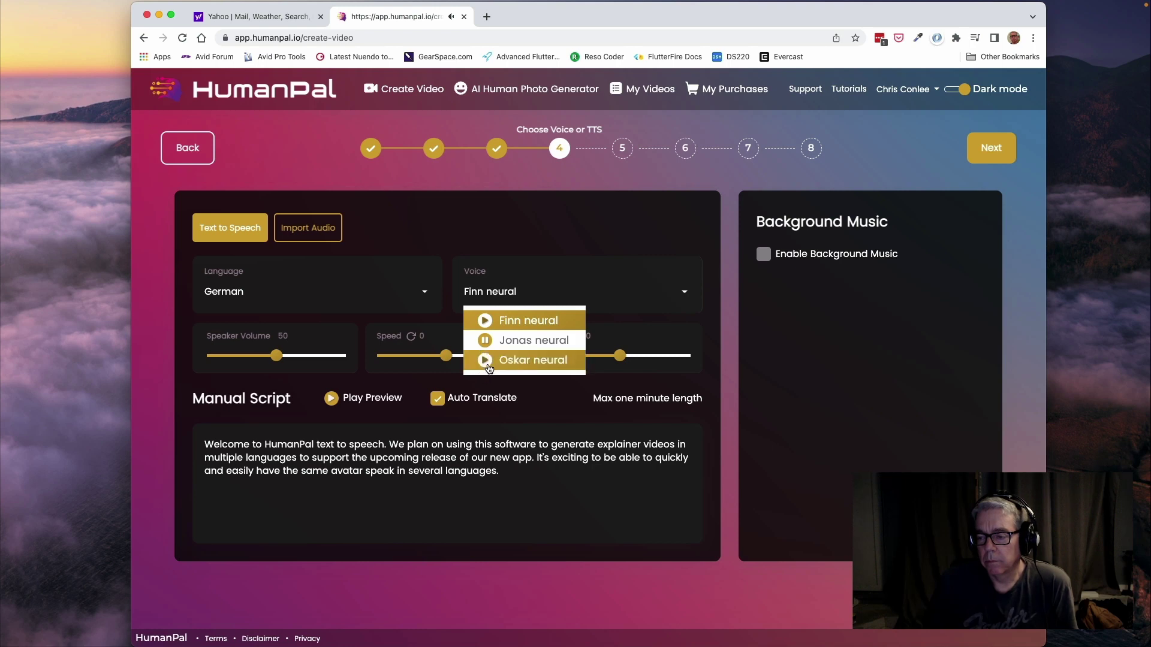
left_click(485, 363)
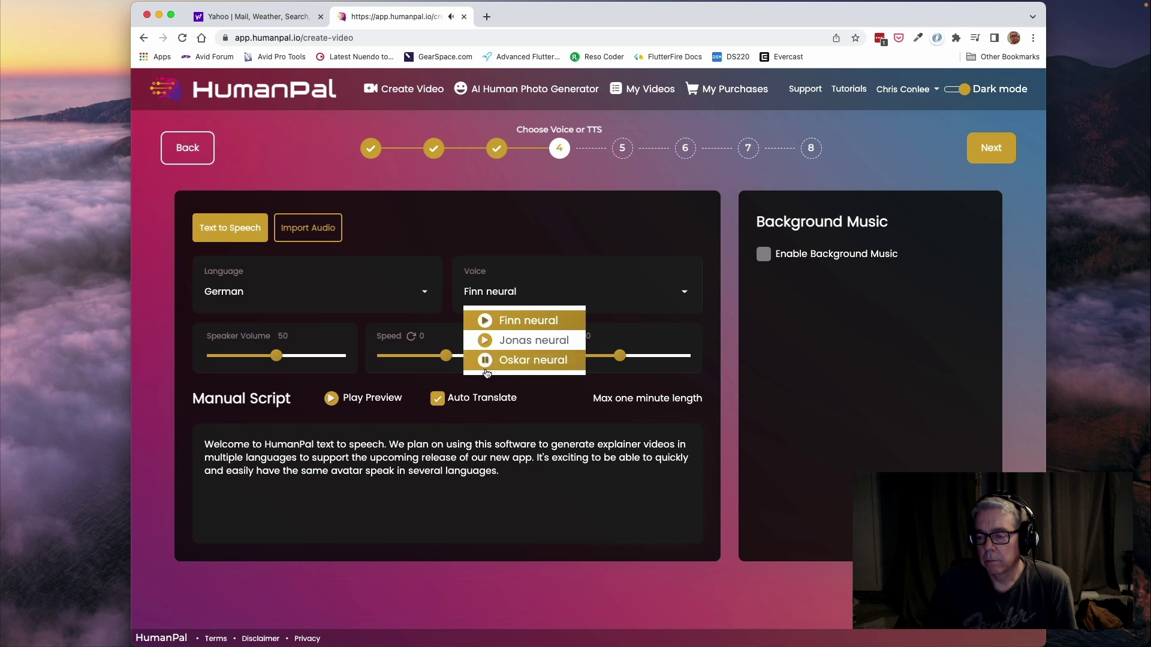
left_click(518, 342)
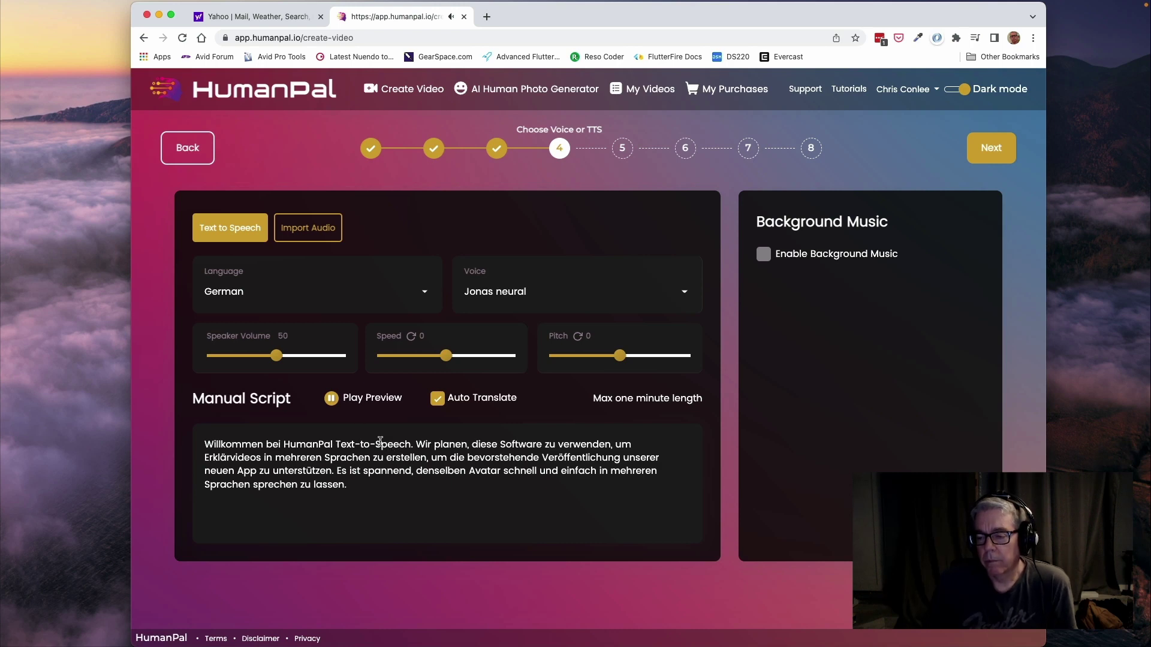
left_click(331, 399)
left_click_drag(446, 356, 447, 356)
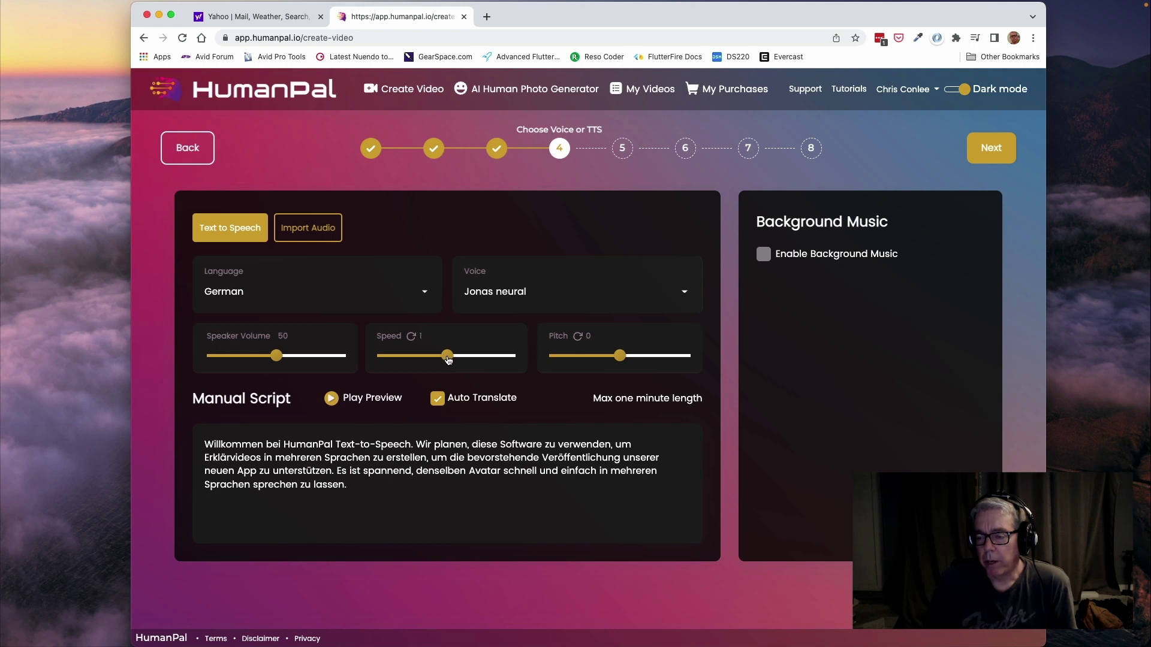
left_click(332, 399)
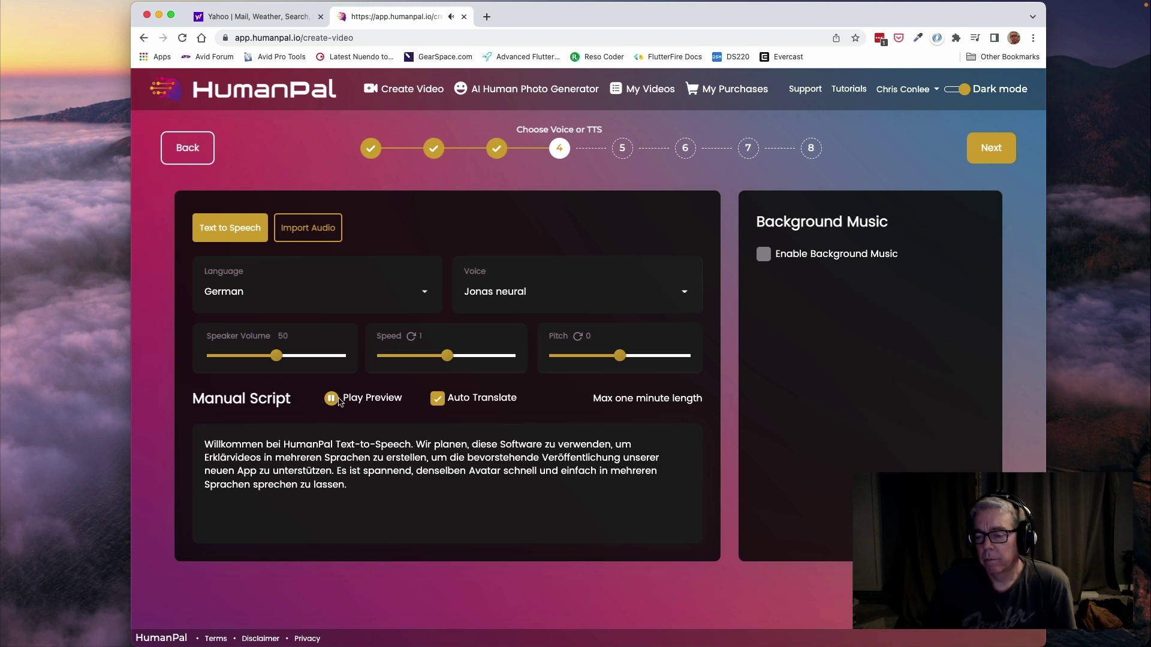
left_click(992, 150)
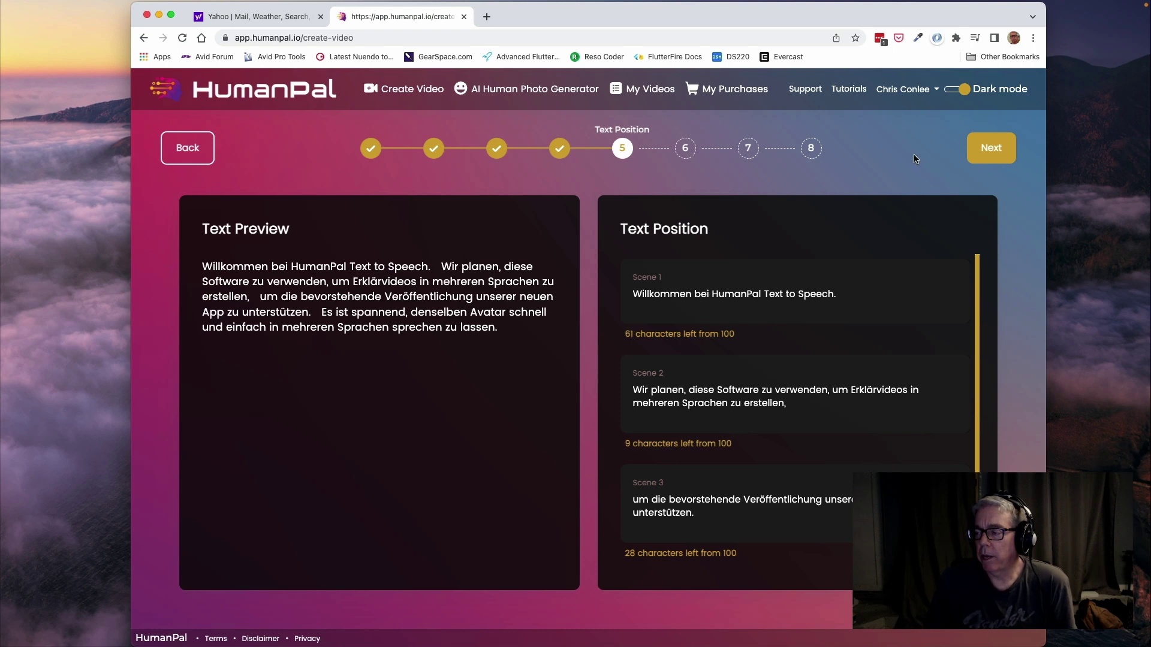
Advance to finalizing and render the project as HumanPal German at 1080p with terms accepted
left_click(972, 155)
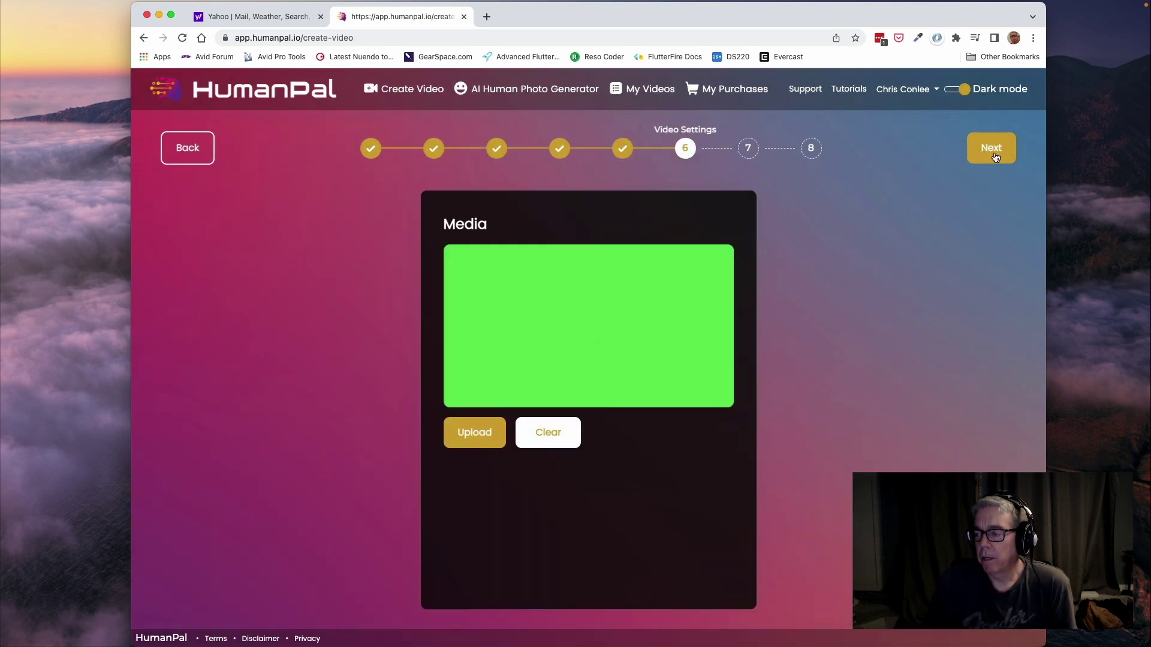
left_click(983, 154)
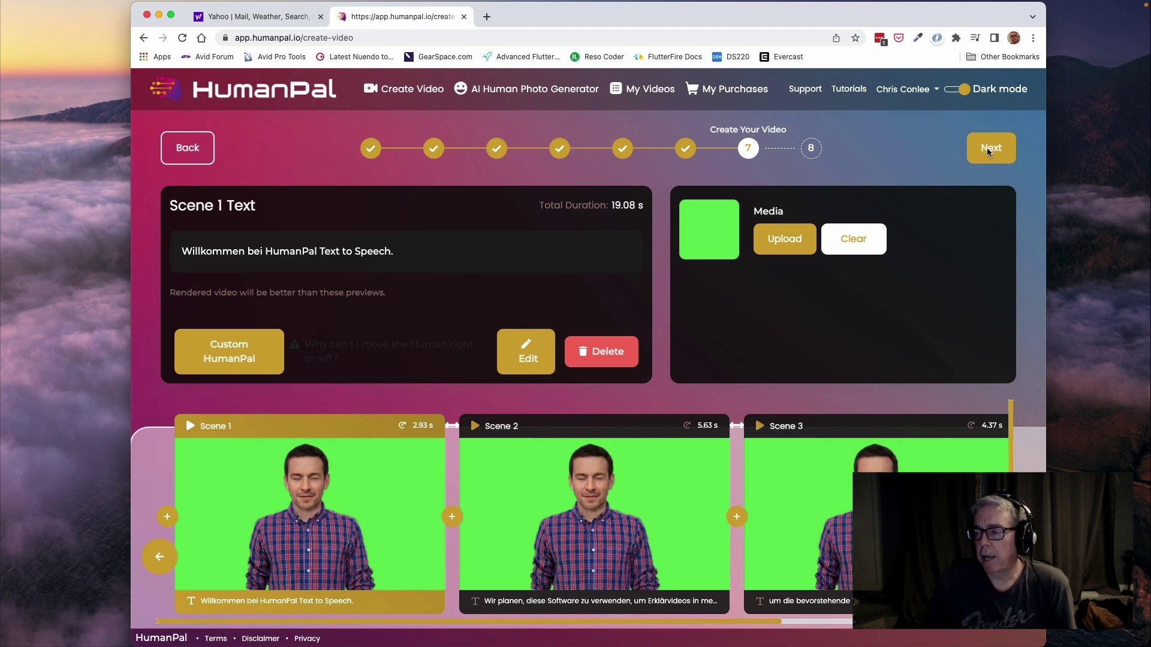
left_click(985, 150)
left_click(466, 258)
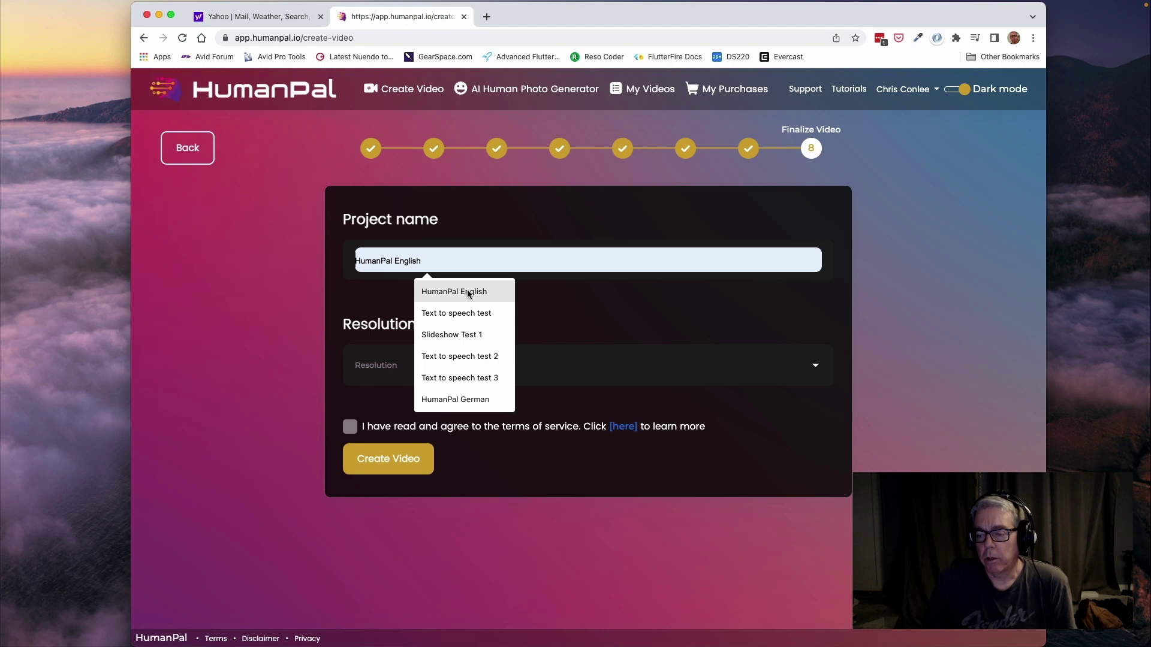
left_click(461, 399)
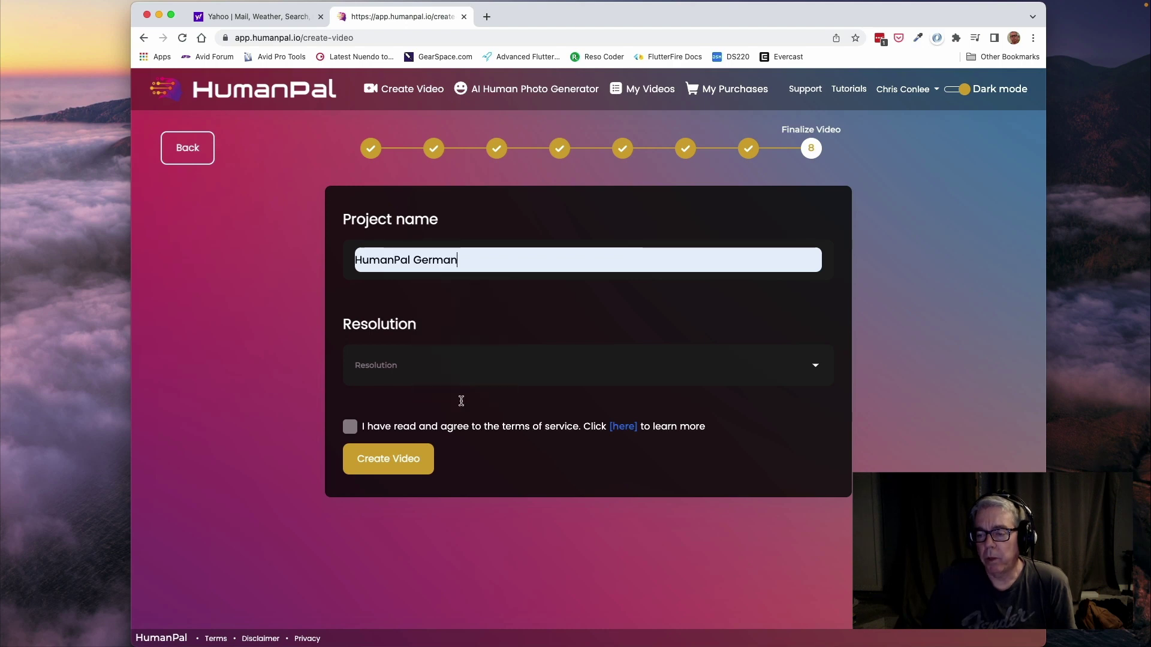
left_click(424, 380)
left_click(413, 413)
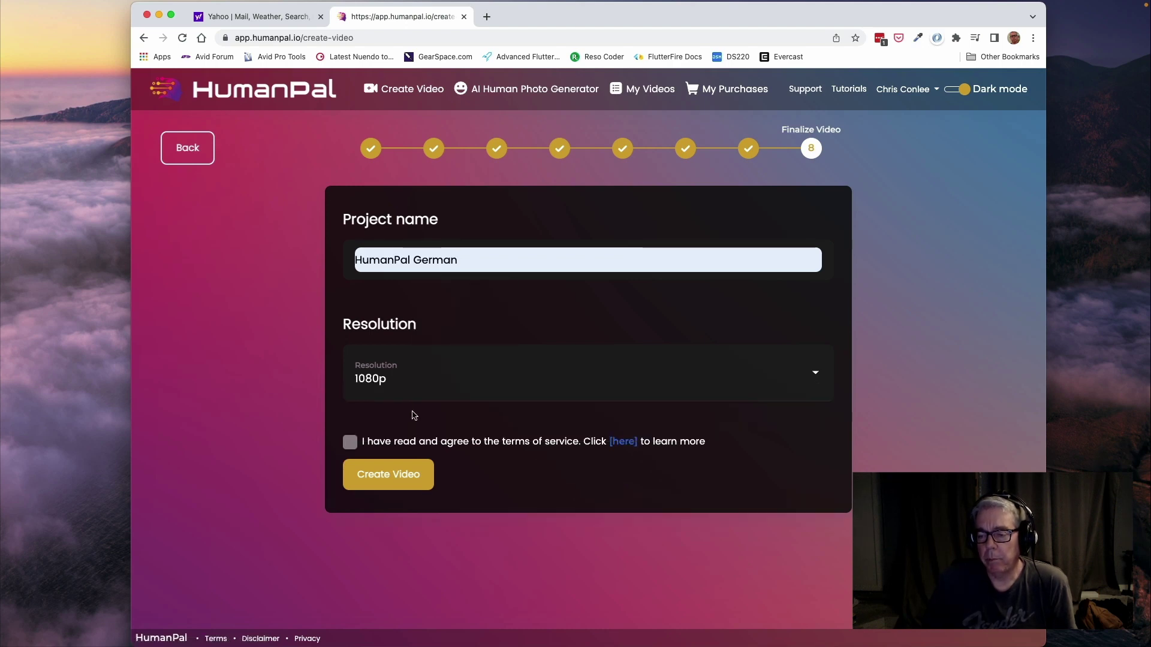
left_click(350, 442)
left_click(387, 484)
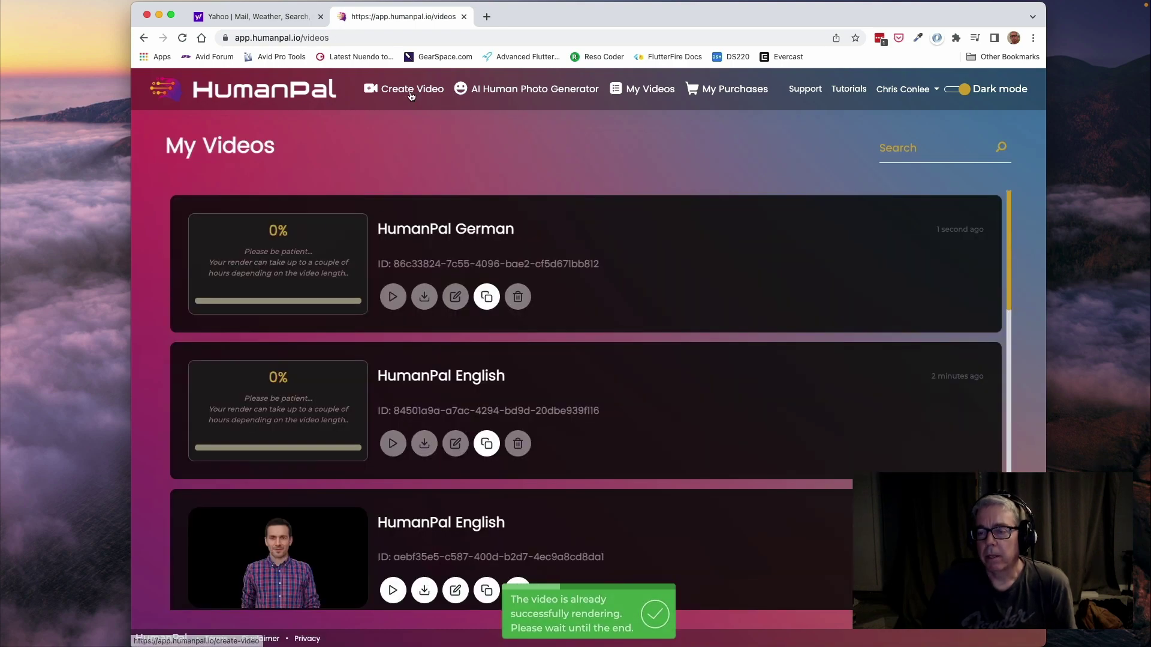
Start a new video project and scroll through the video types
left_click(411, 90)
scroll(359, 323, "down", 20)
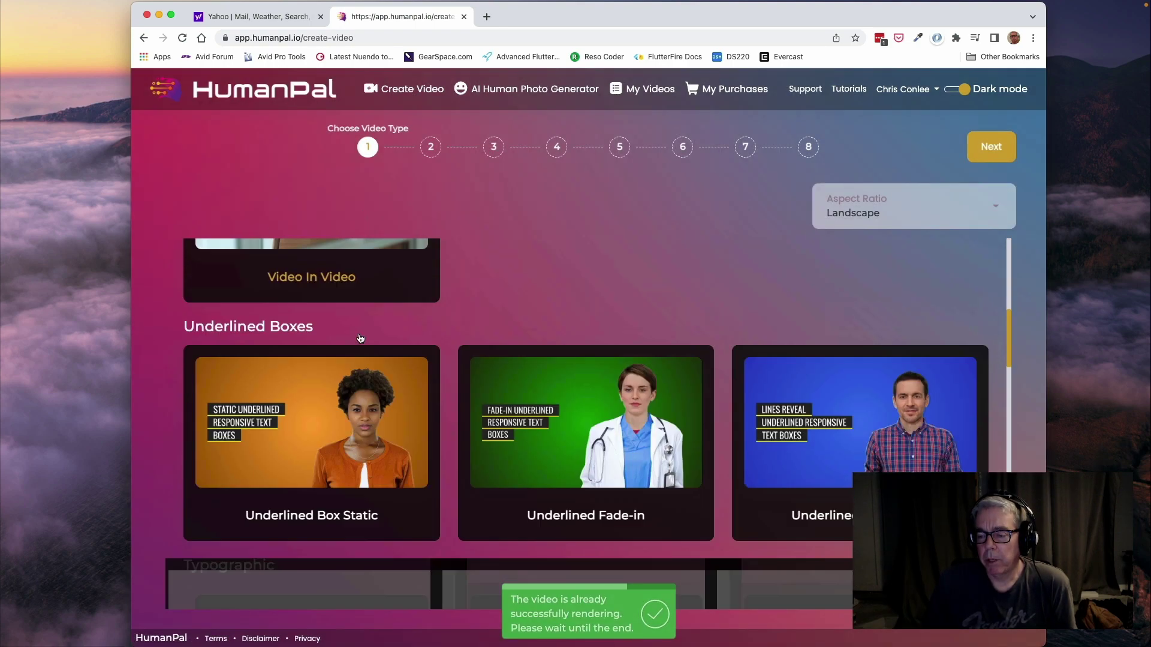
scroll(346, 374, "down", 15)
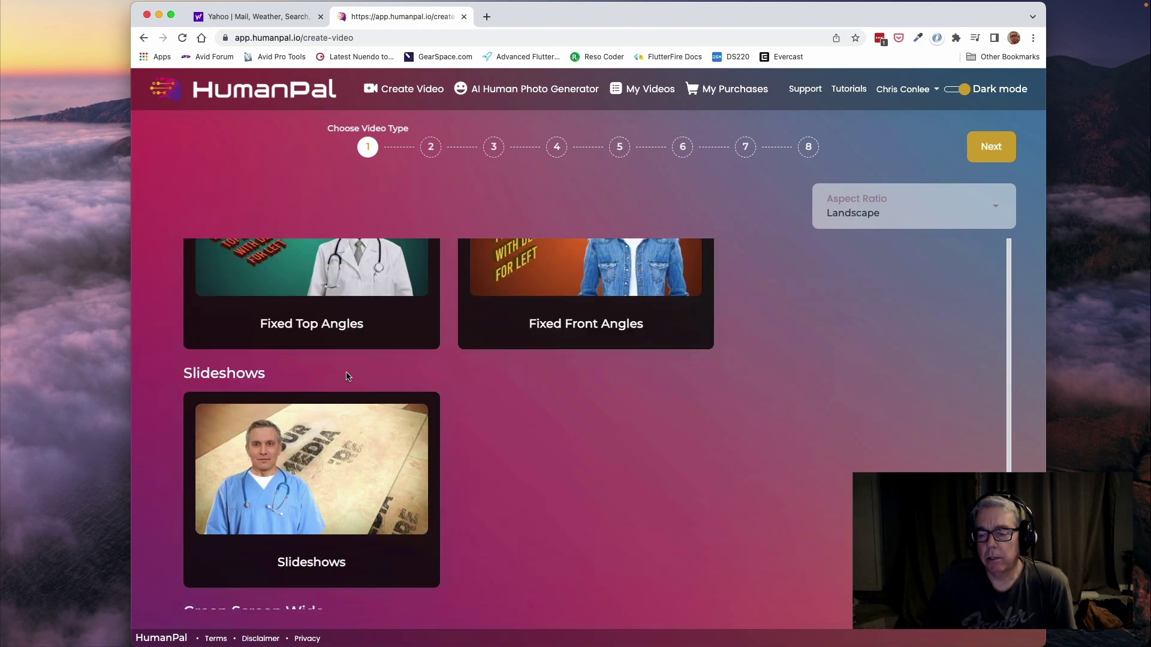
Start a Green Screen Wide video using the casual plaid-shirt male avatar
left_click(345, 461)
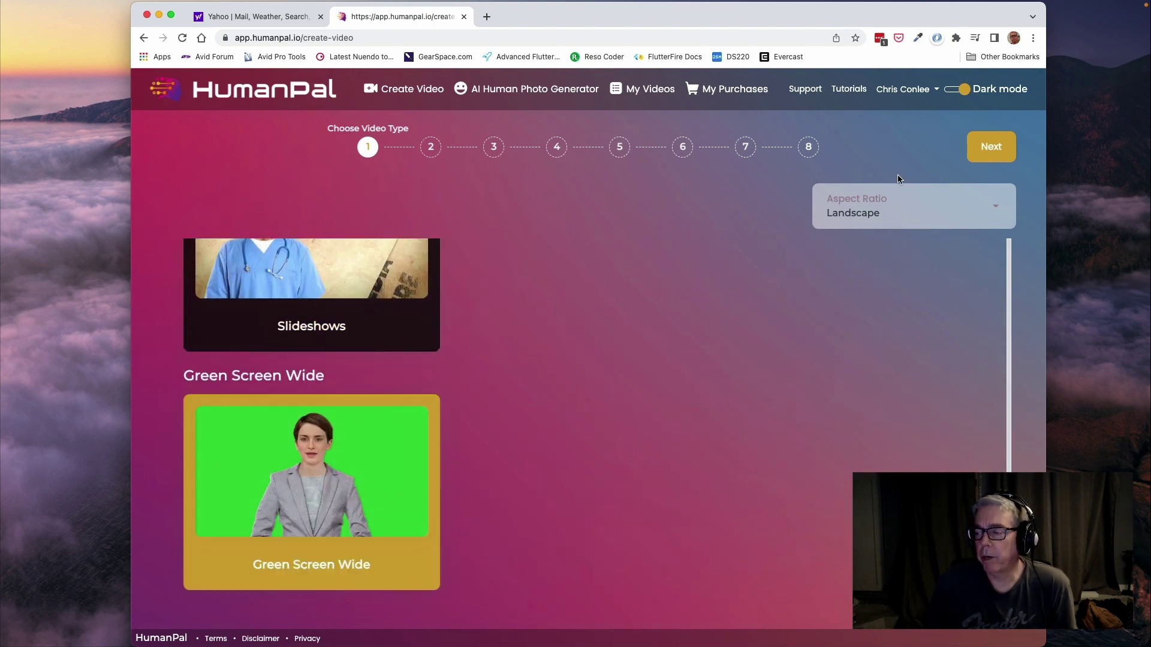
left_click(992, 147)
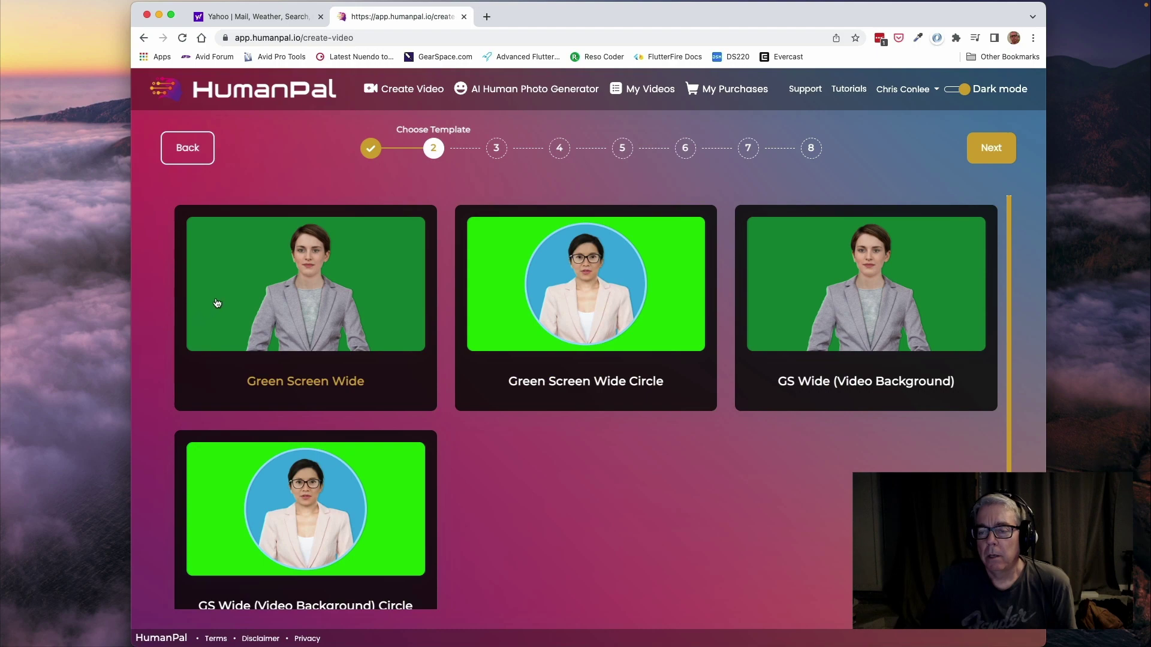
left_click(240, 295)
left_click(983, 151)
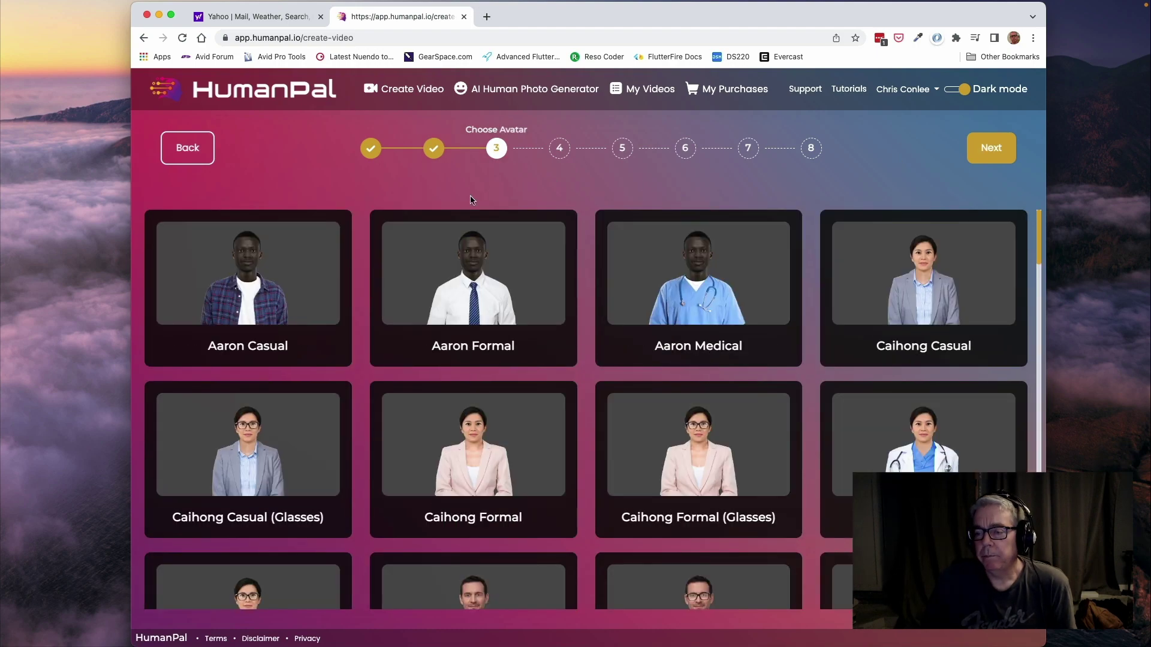
mouse_move(472, 330)
scroll(472, 331, "down", 3)
left_click(471, 476)
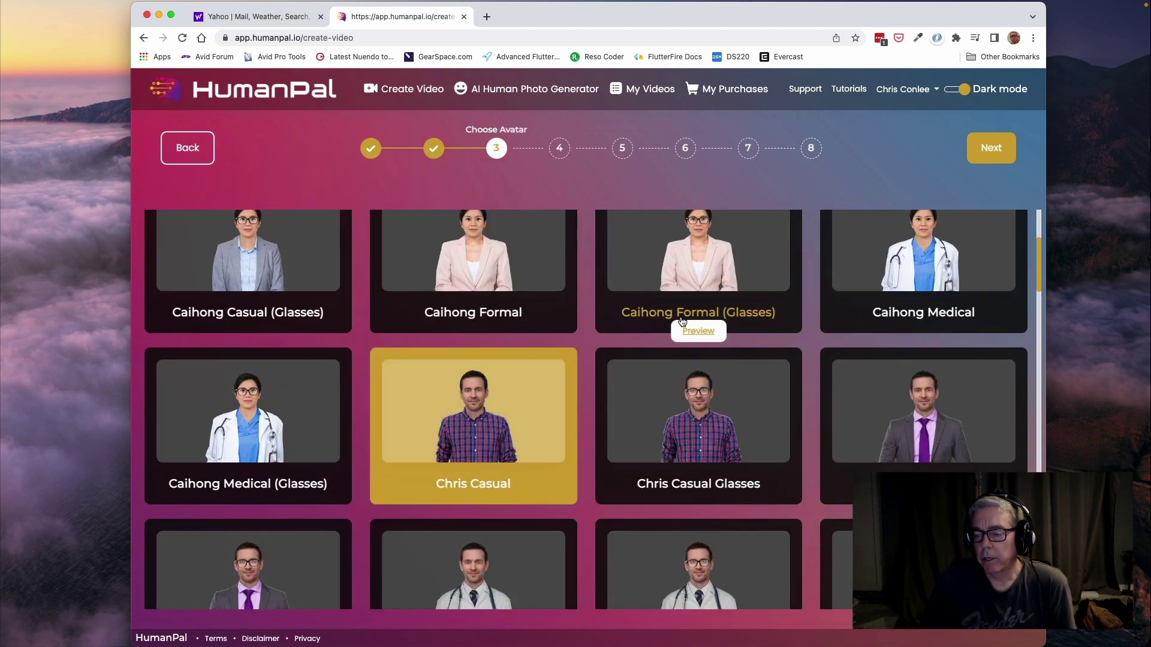
left_click(989, 159)
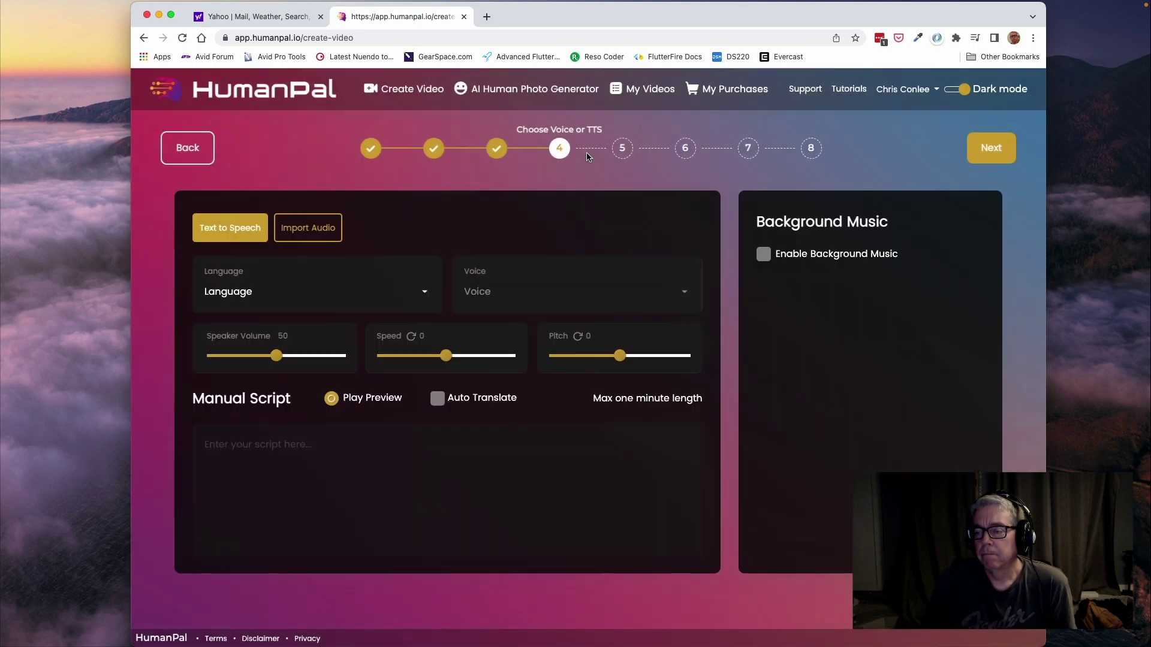
Set the script language to French and preview Enzo neural, Gabriel neural, Arthur, Remy and Sébastien
left_click(281, 299)
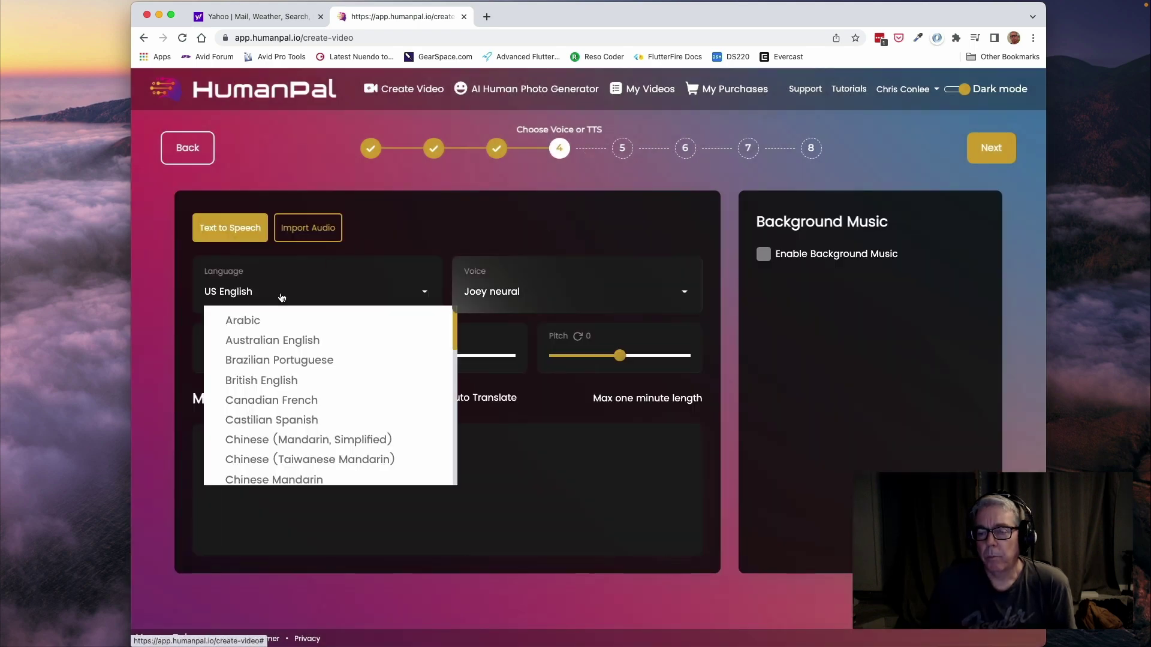
scroll(278, 345, "down", 6)
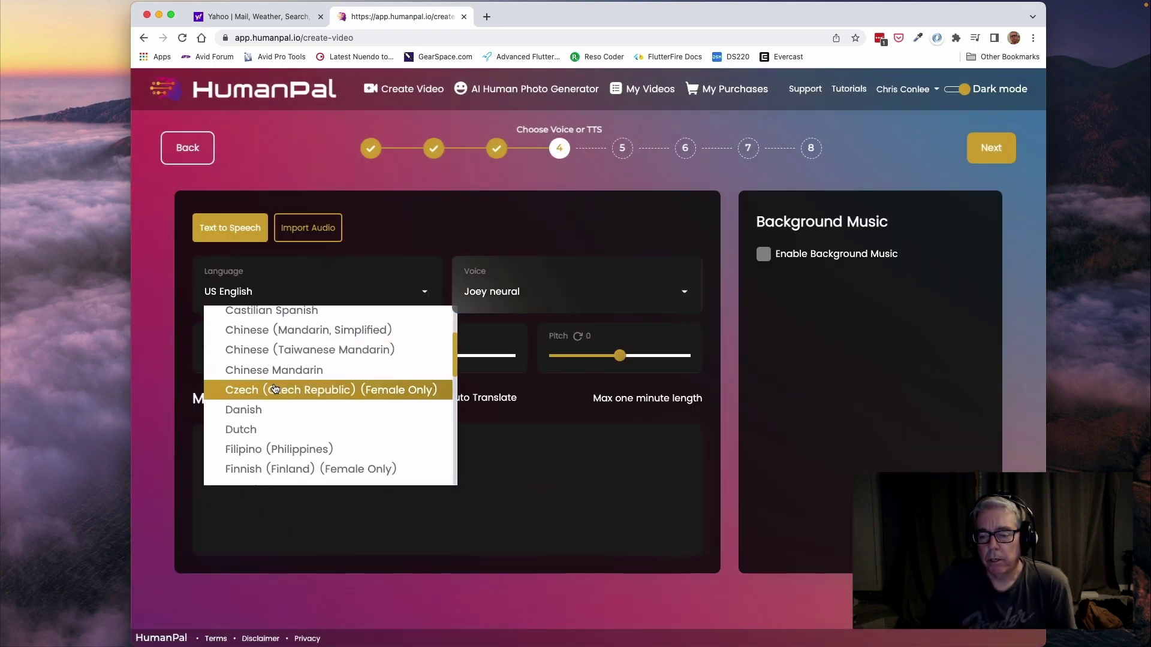
left_click(273, 397)
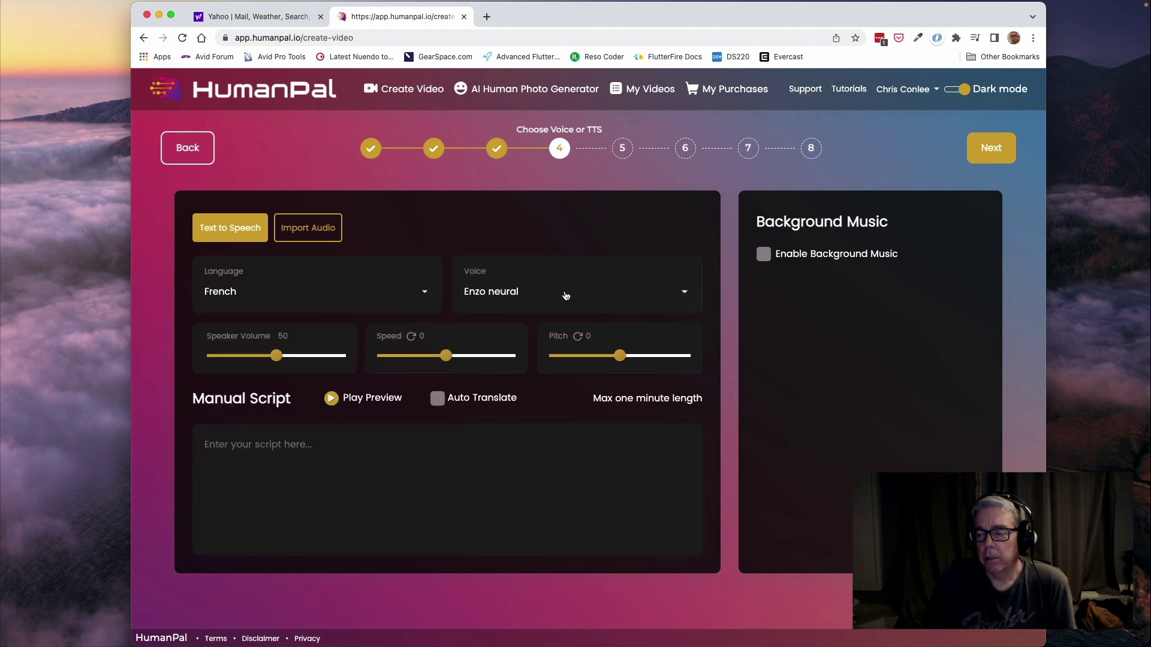
left_click(514, 296)
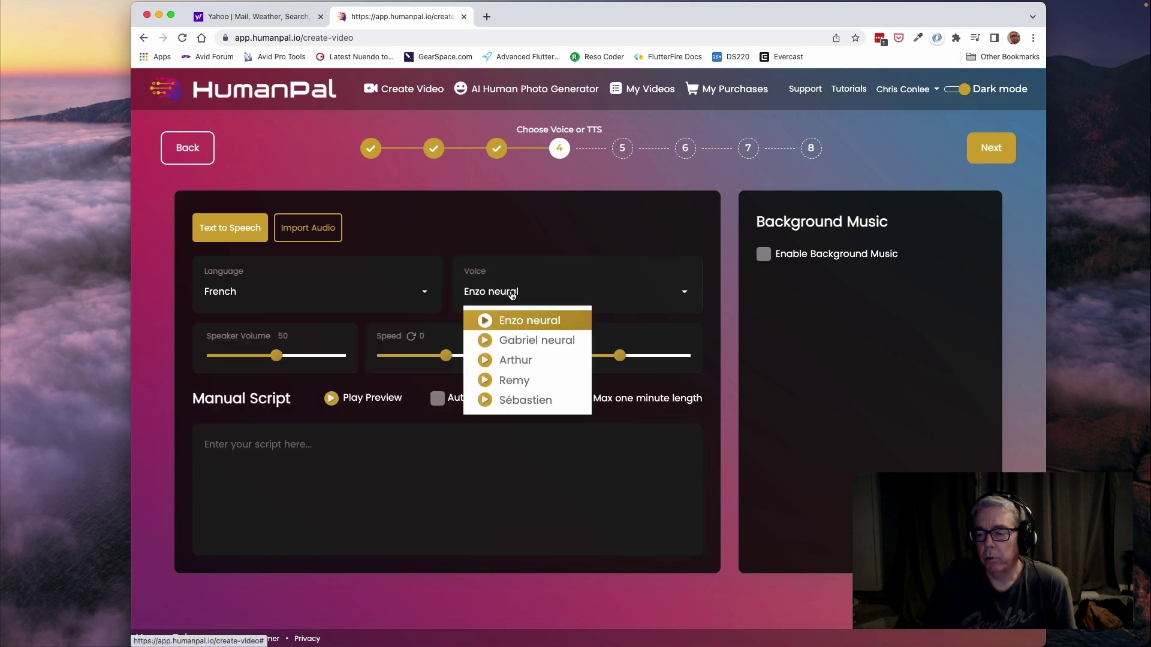
left_click(485, 321)
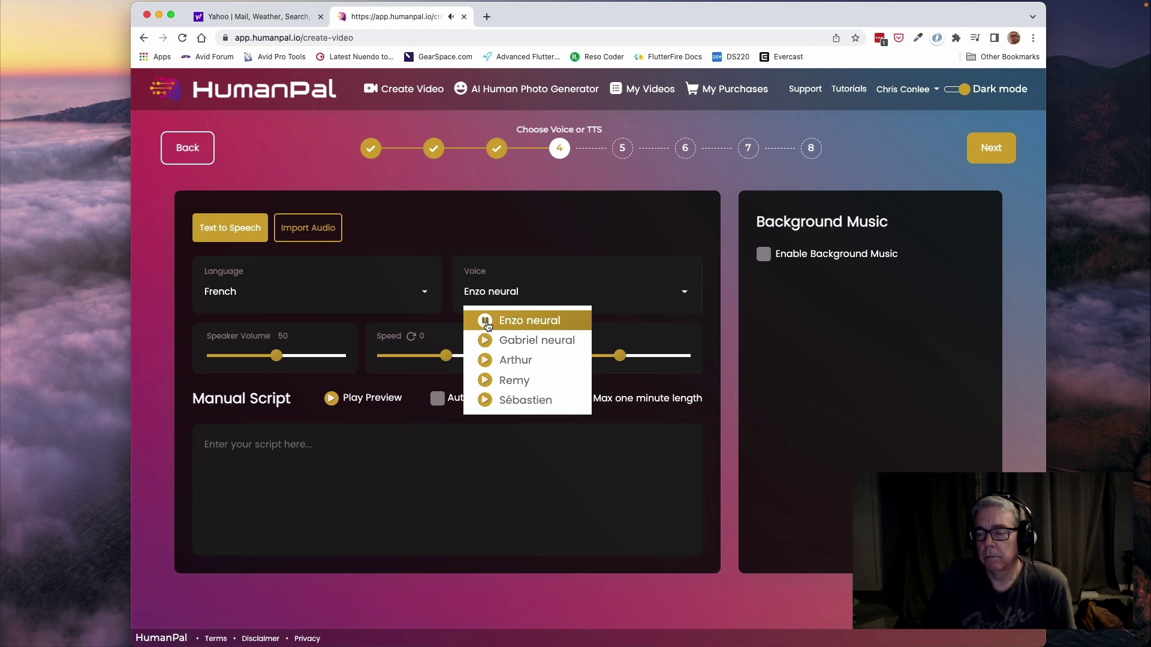
left_click(485, 340)
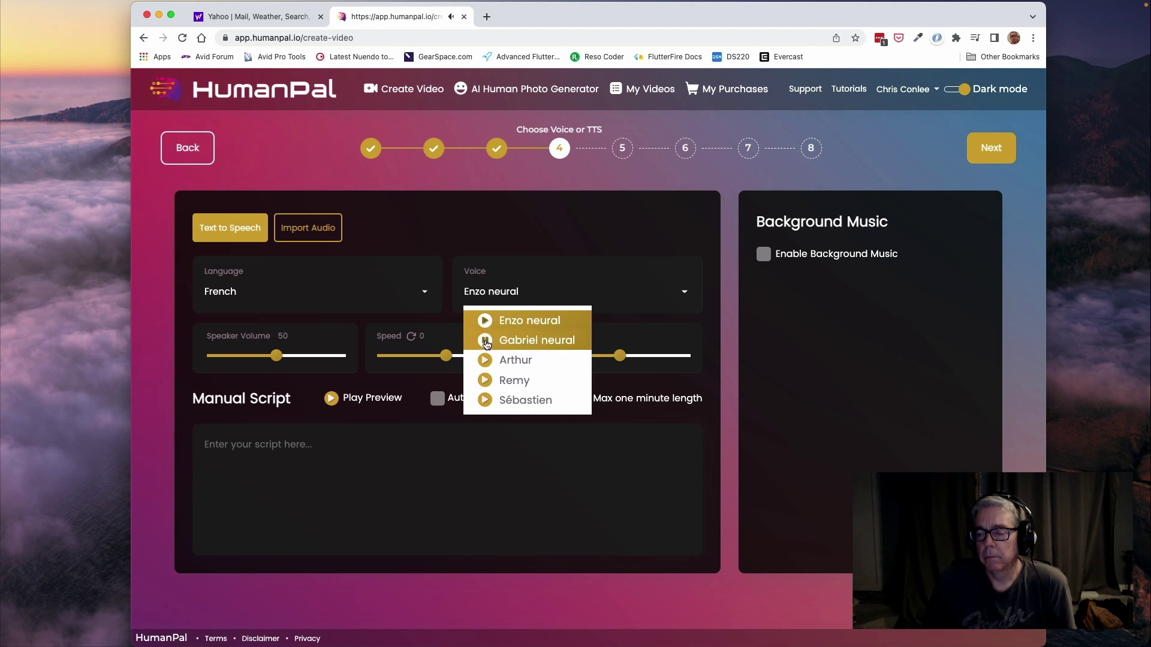
left_click(485, 360)
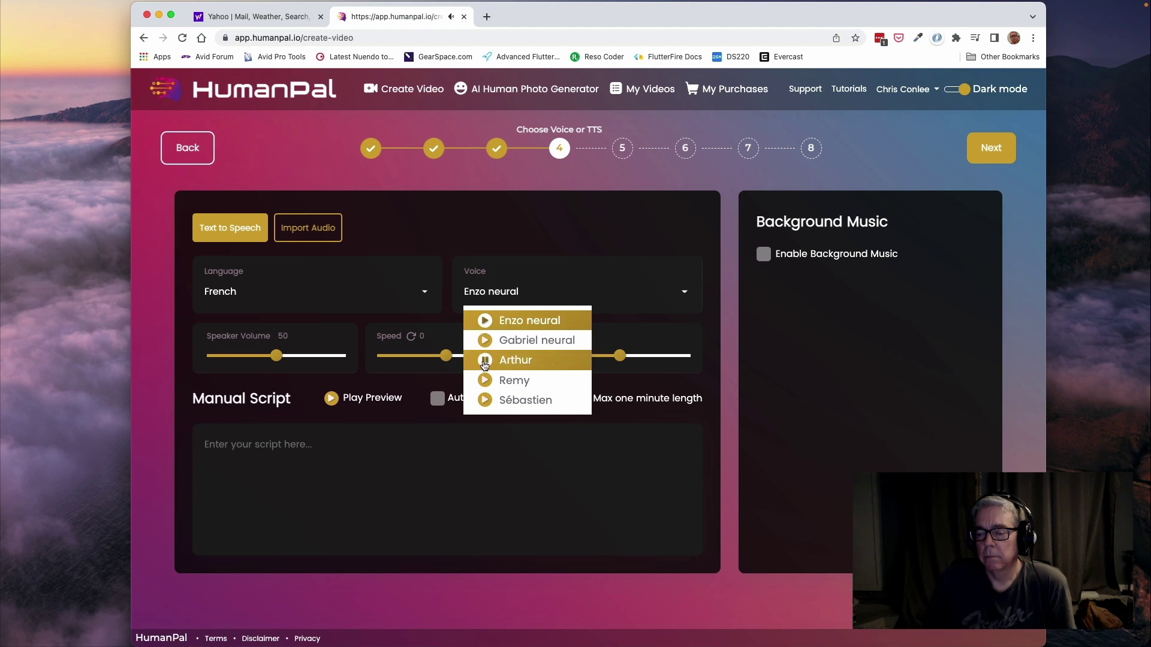
left_click(485, 380)
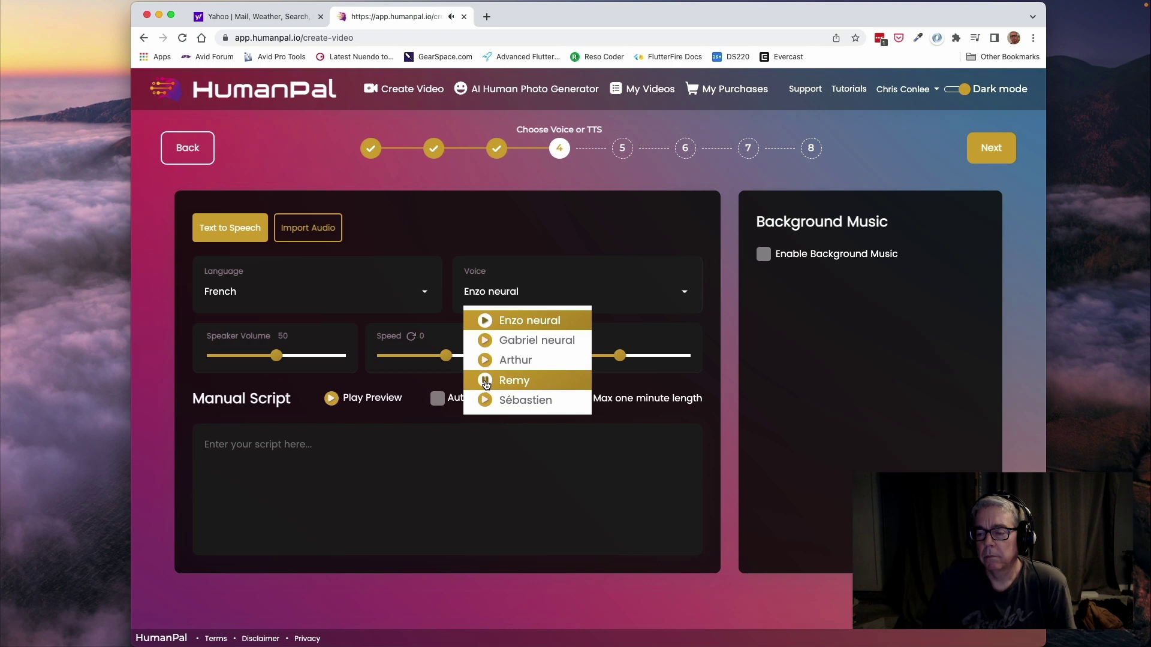
left_click(485, 400)
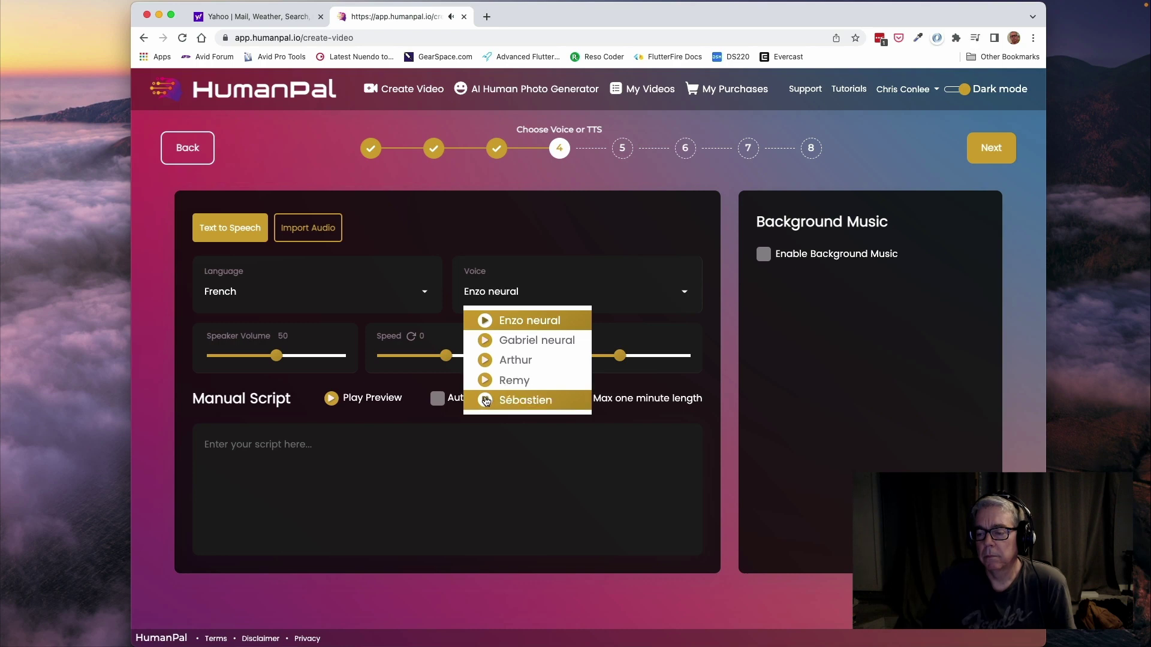
left_click(485, 322)
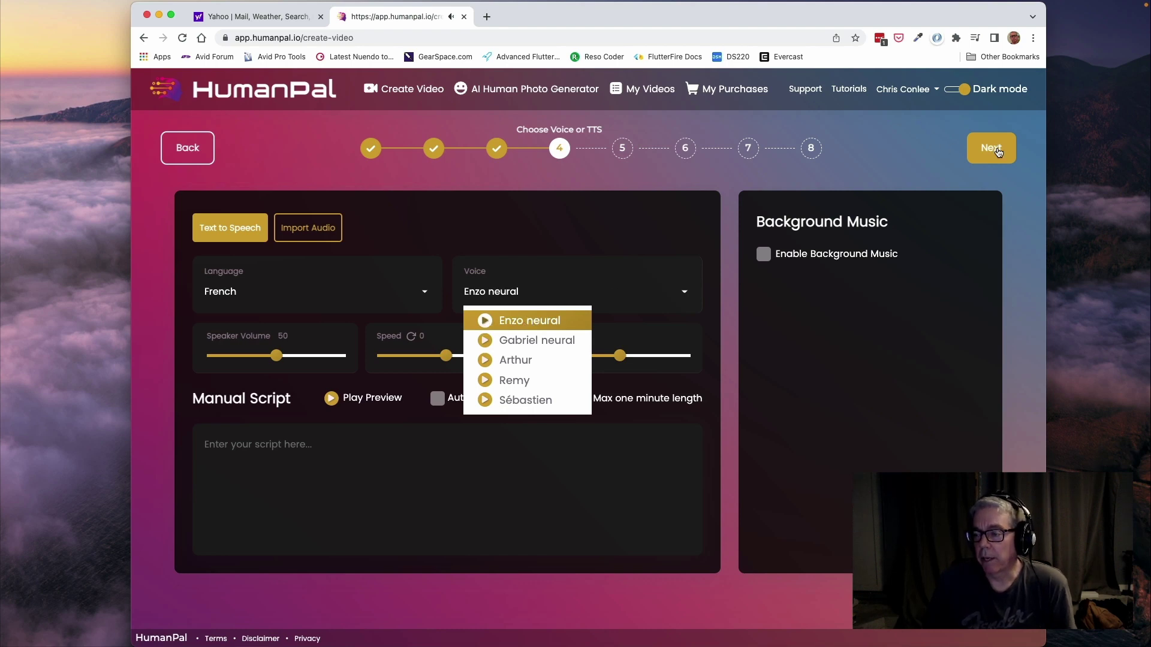
Keep Enzo neural, set speech speed to 1, and paste the promo script
left_click(564, 317)
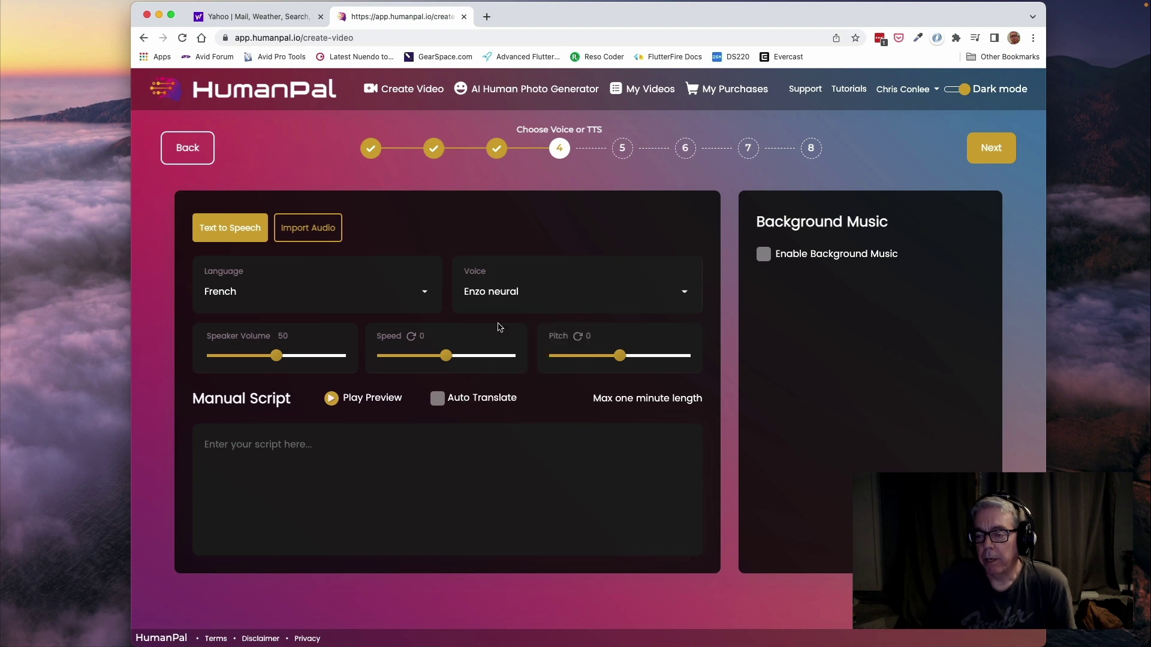
left_click(449, 357)
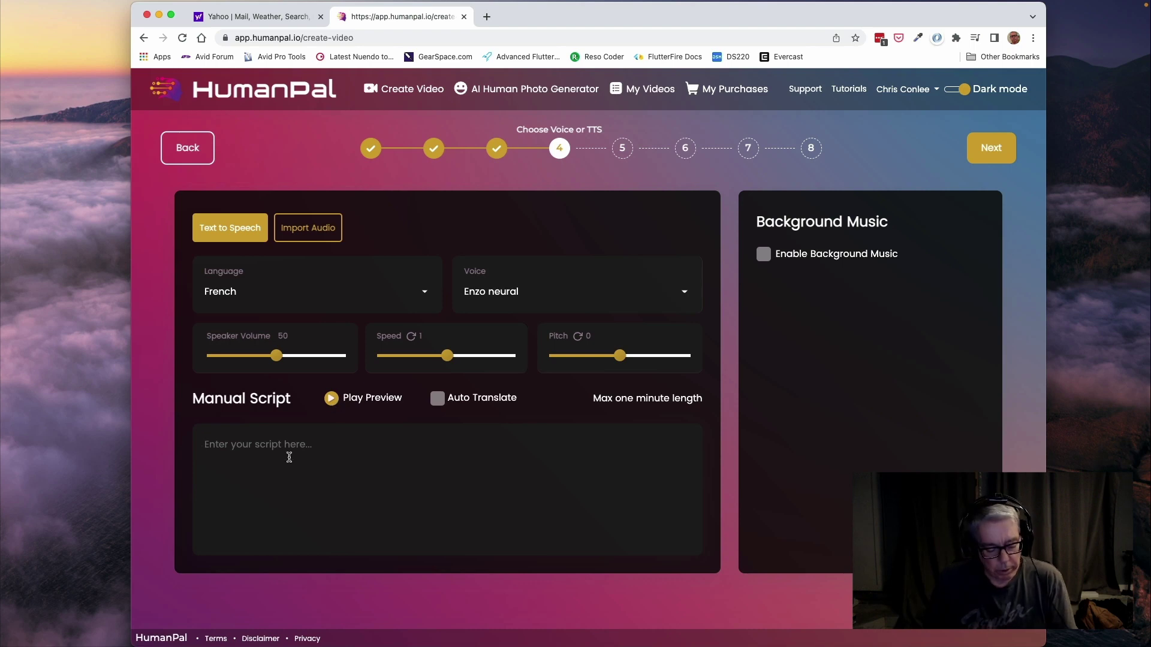
type("Welcome to HumanPal text to speech. We plan on using this software to generate explainer videos in multiple languages to support the upcoming release of our new app. It's exciting to be able to quickly and easily have the same avatar speak in several languages.")
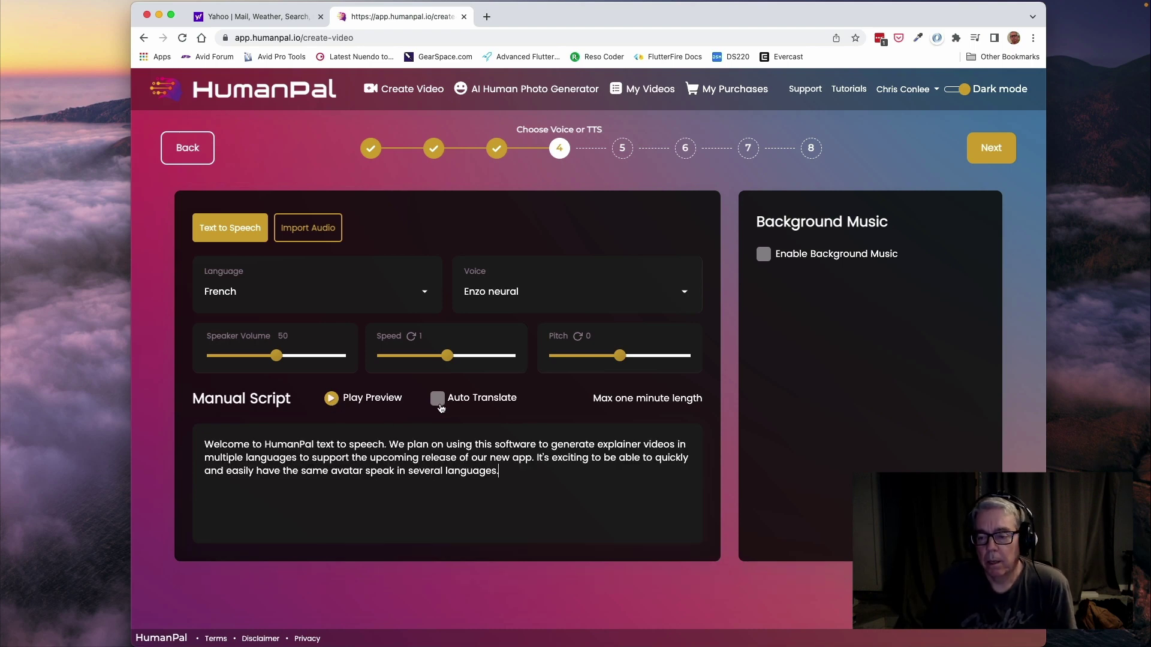
Auto-translate the script to French, preview the narration, then move to the text position step
left_click(438, 398)
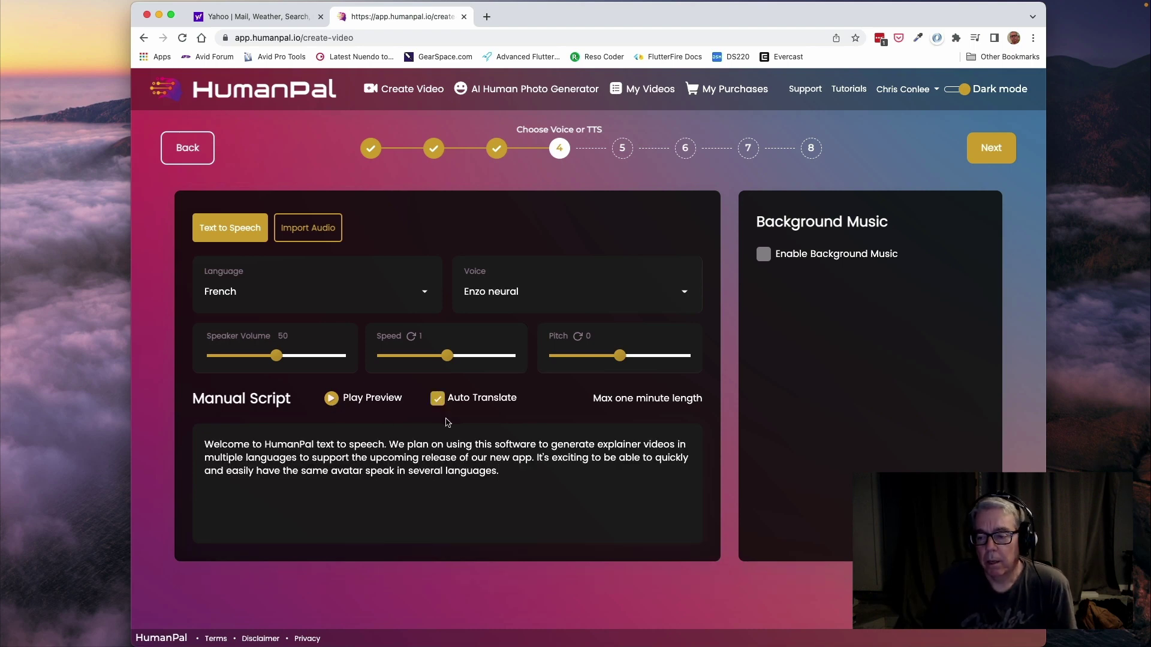
left_click(332, 399)
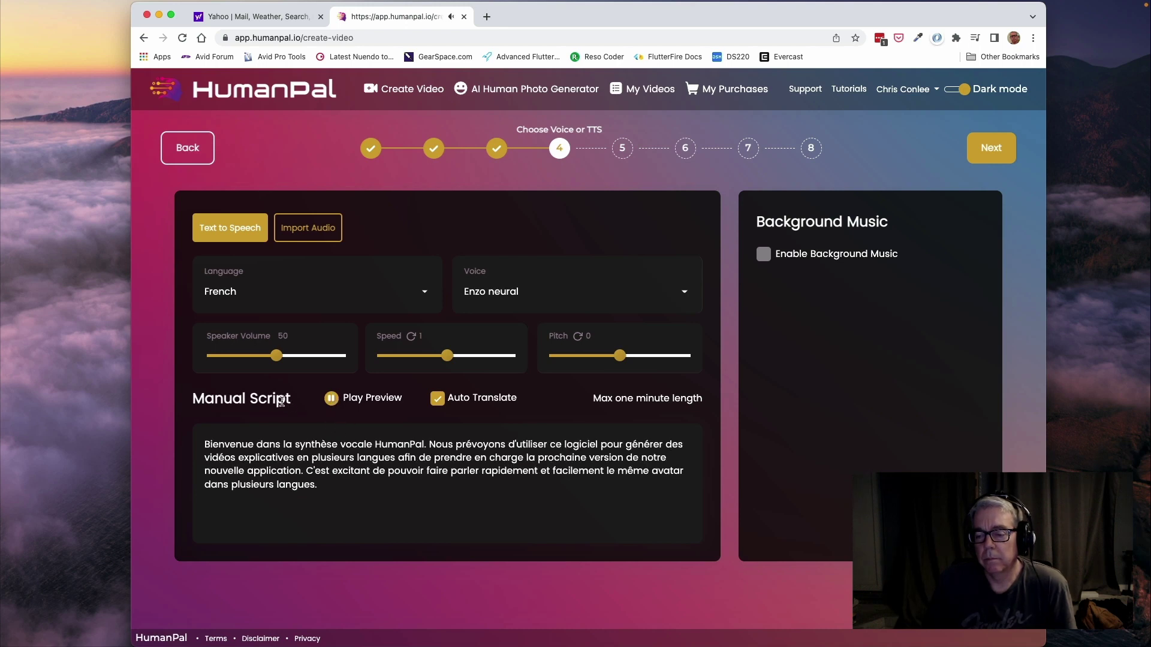
left_click(332, 400)
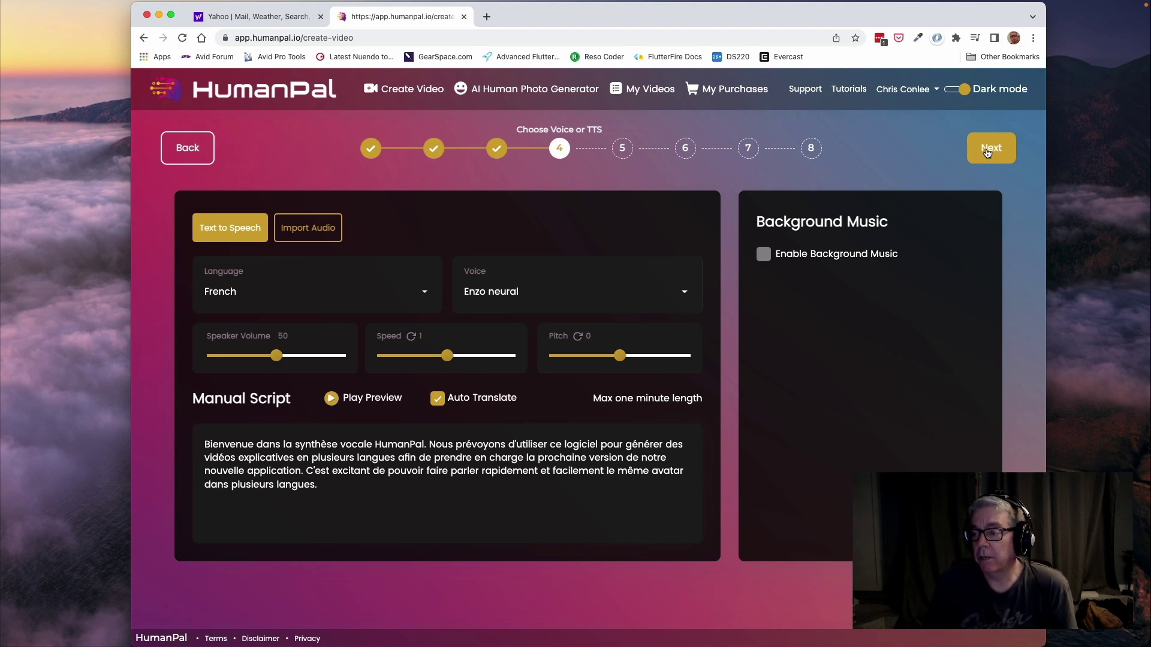
left_click(980, 156)
Advance to project setup and name the project 'HumanPal French'
left_click(1009, 157)
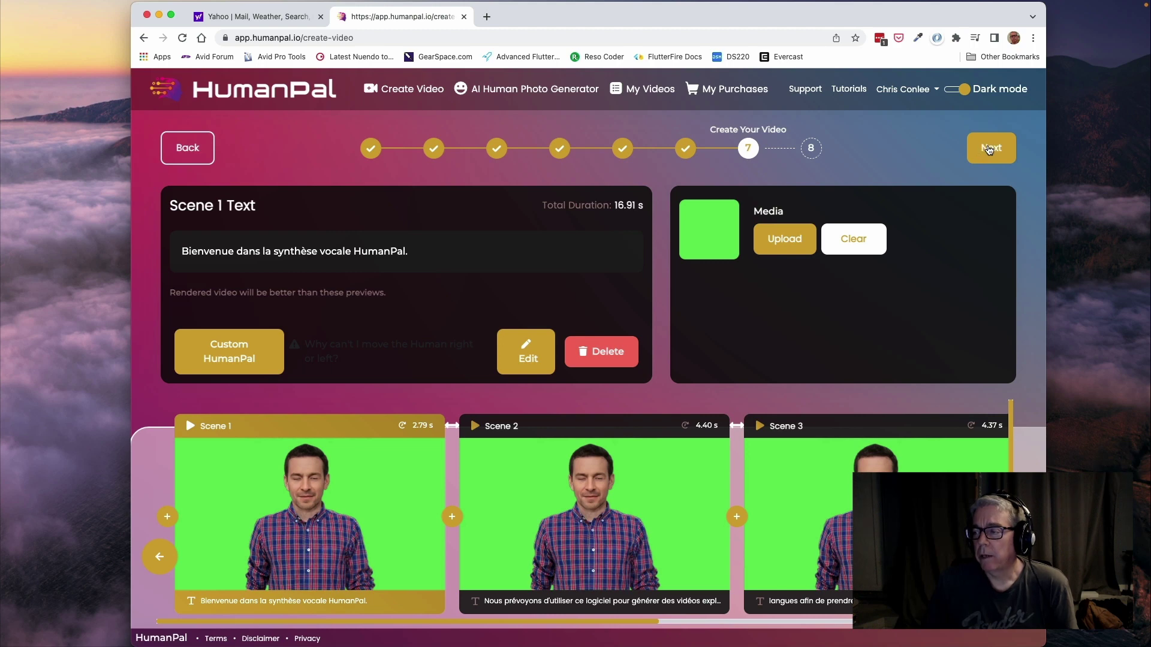
left_click(989, 150)
left_click(419, 259)
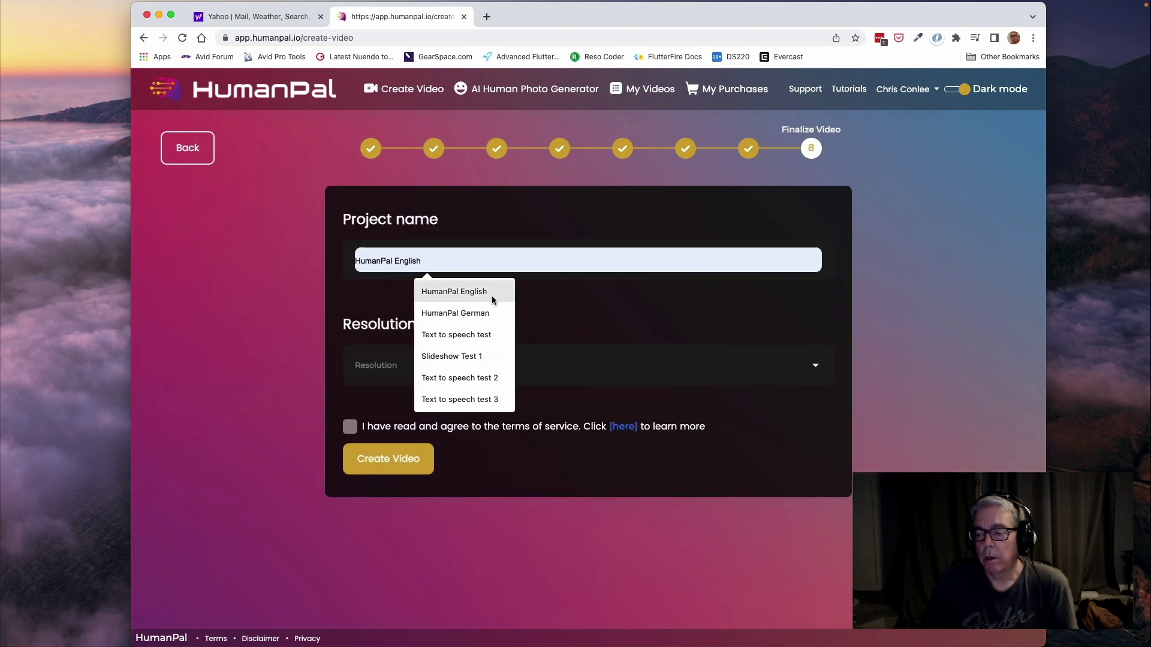
left_click(469, 290)
double_click(456, 265)
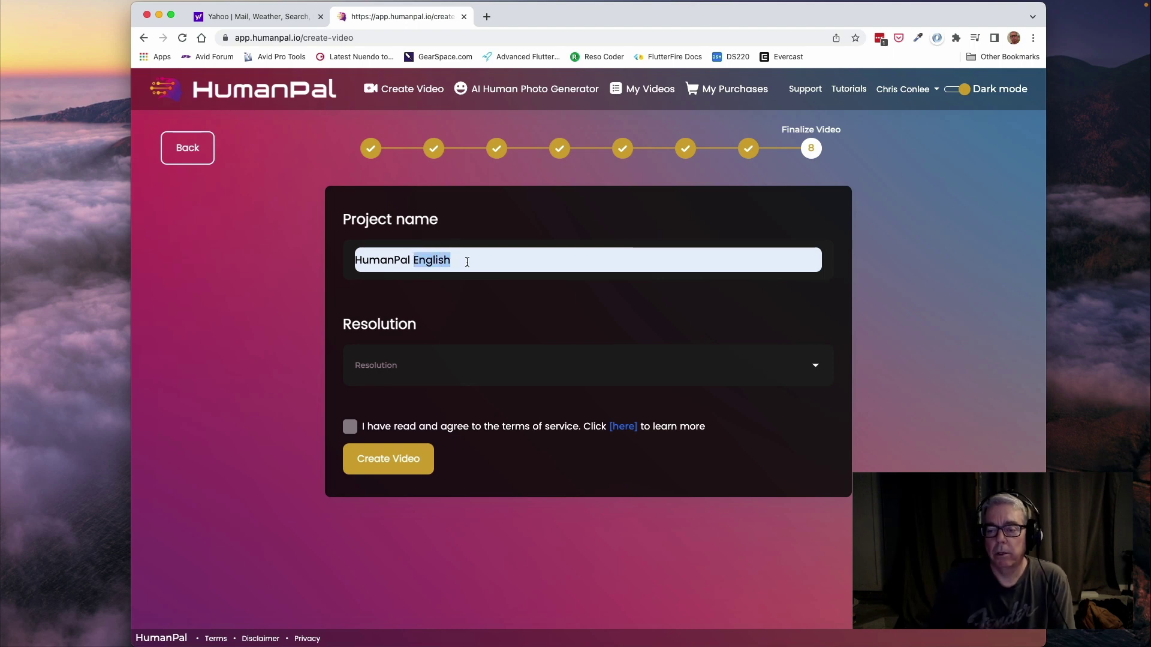
type("French")
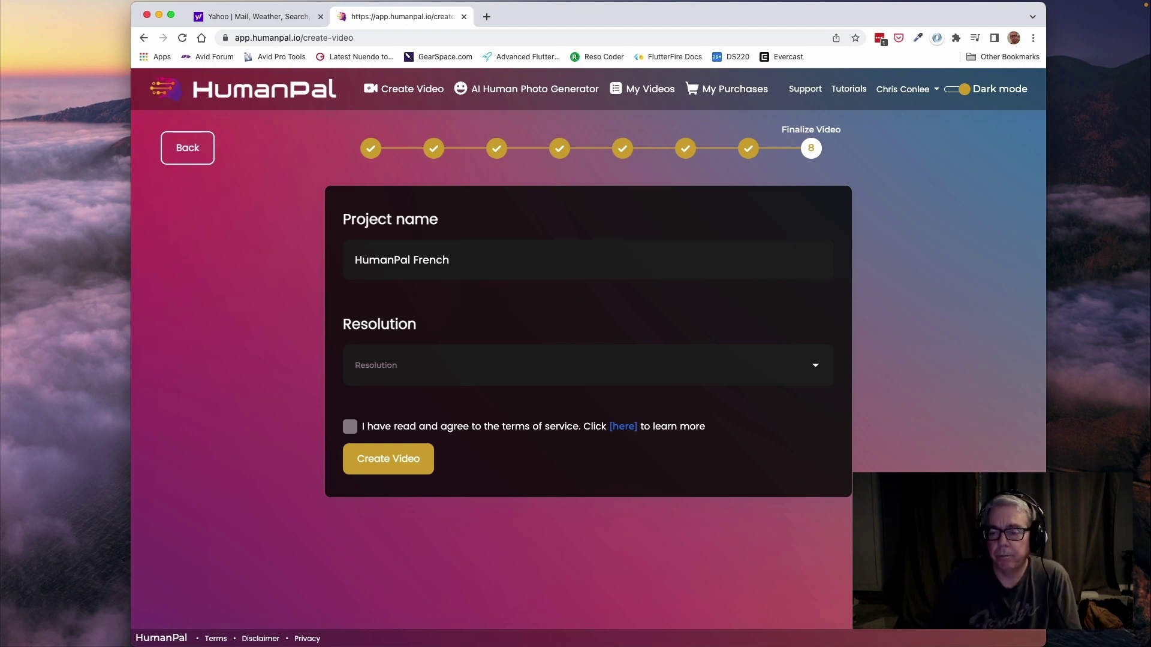
Choose 1080p resolution, accept the terms, and start rendering the French video
left_click(425, 367)
left_click(408, 409)
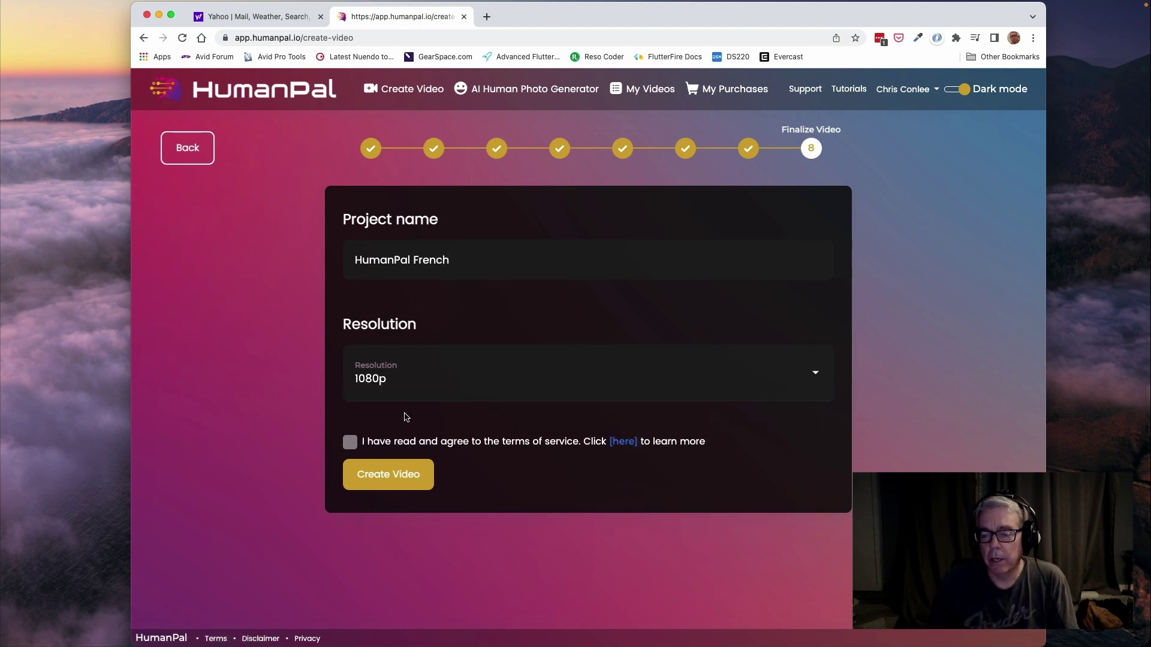
left_click(351, 442)
left_click(396, 483)
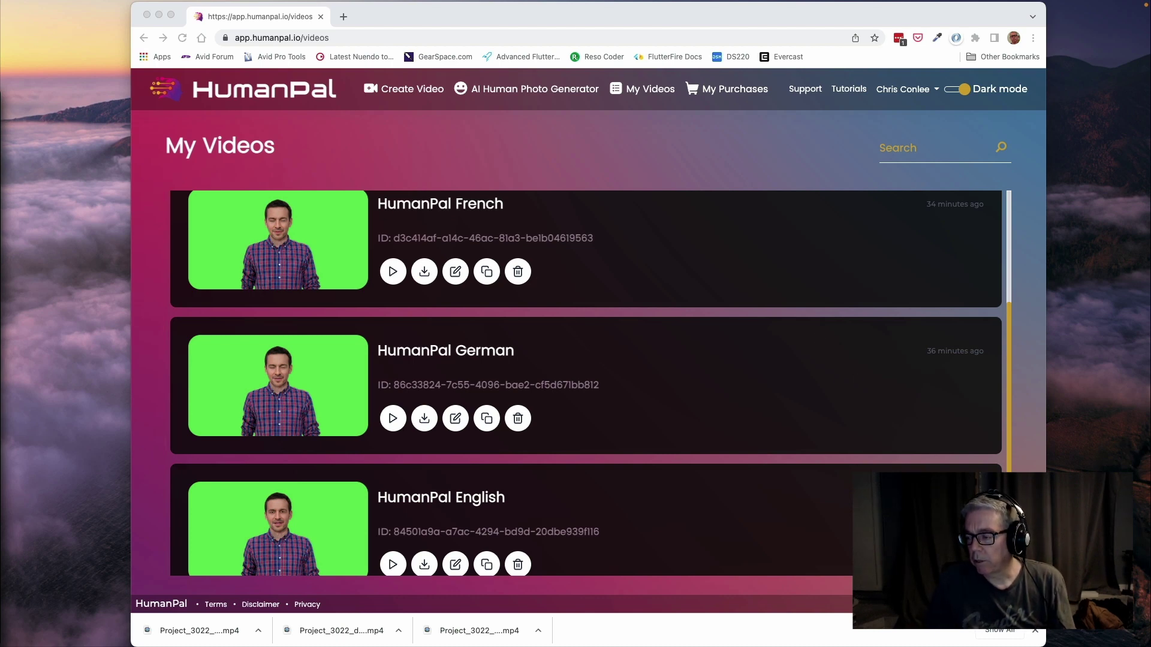
Scroll the My Videos list down and back up to review the rendered videos
scroll(789, 432, "down", 1)
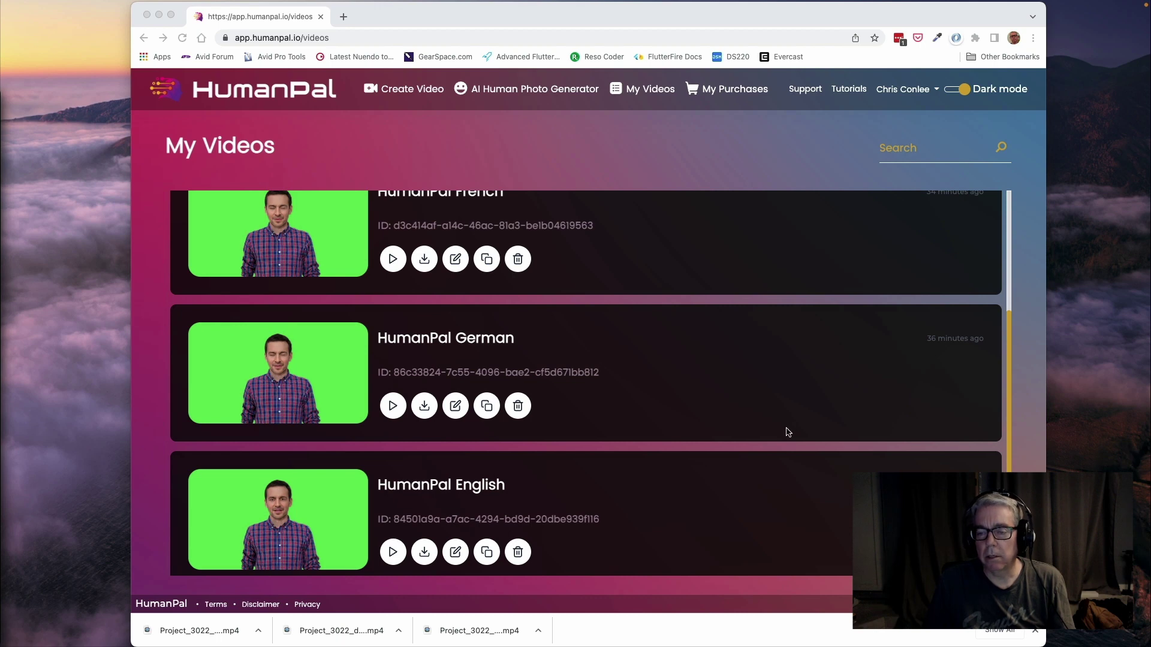
scroll(789, 432, "up", 1)
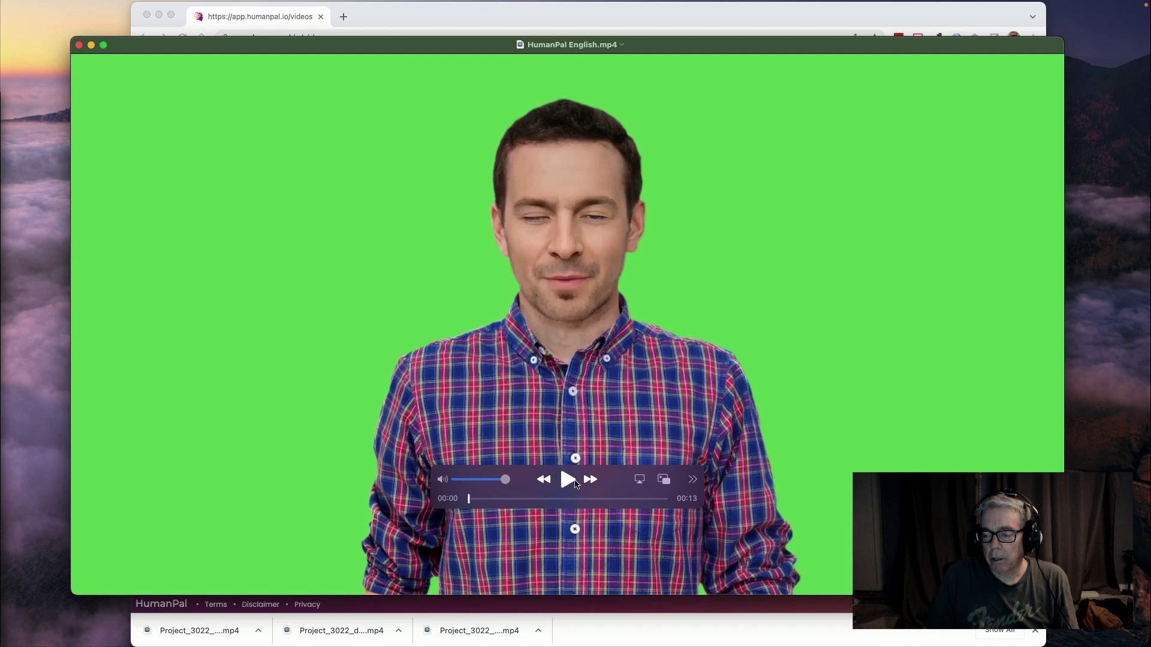
Play HumanPal English.mp4 in QuickTime Player
left_click(568, 481)
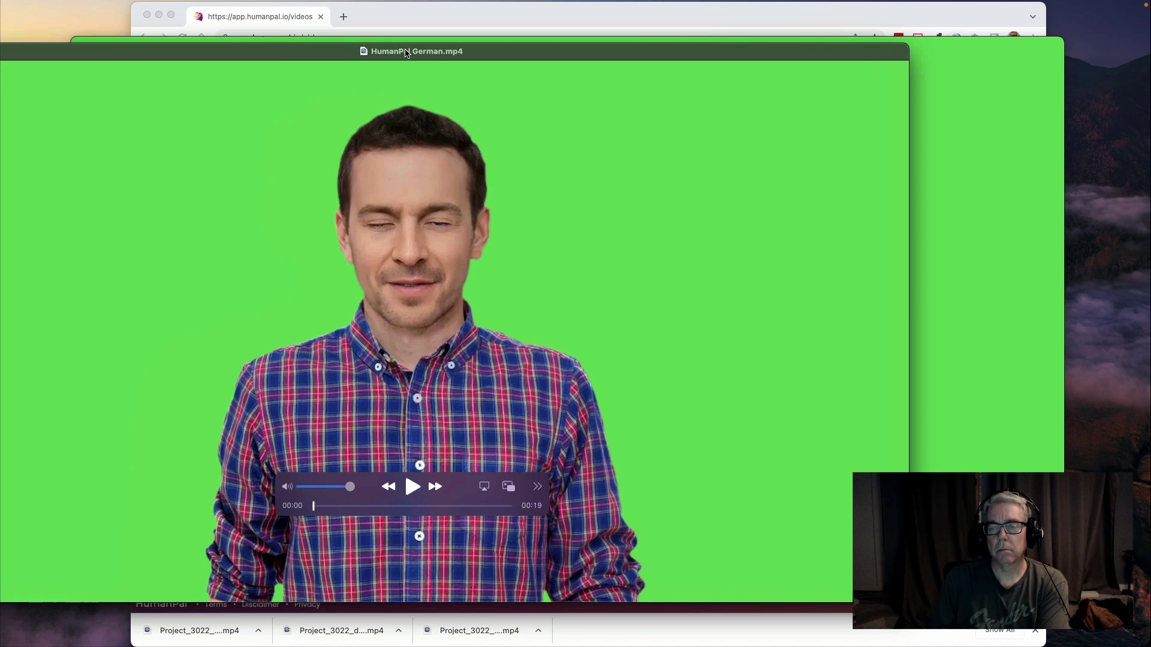
Open HumanPal German.mp4 in QuickTime Player and play it
double_click(558, 54)
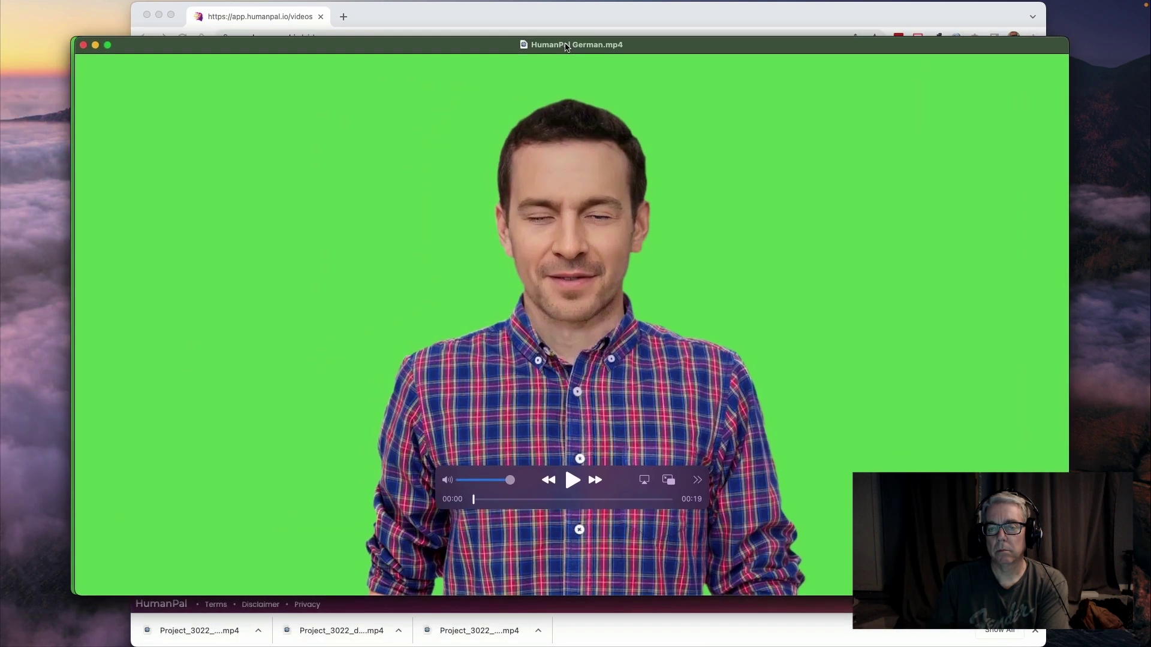
left_click(573, 481)
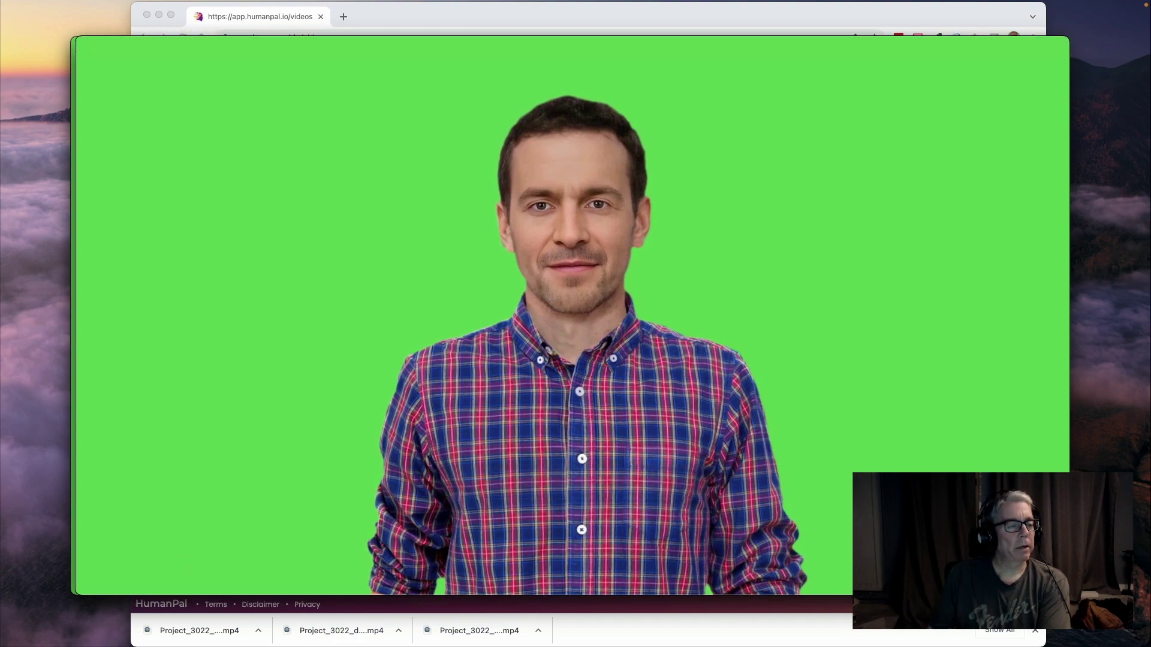
Bring the HumanPal French.mp4 window to the front and play it
key("super+grave")
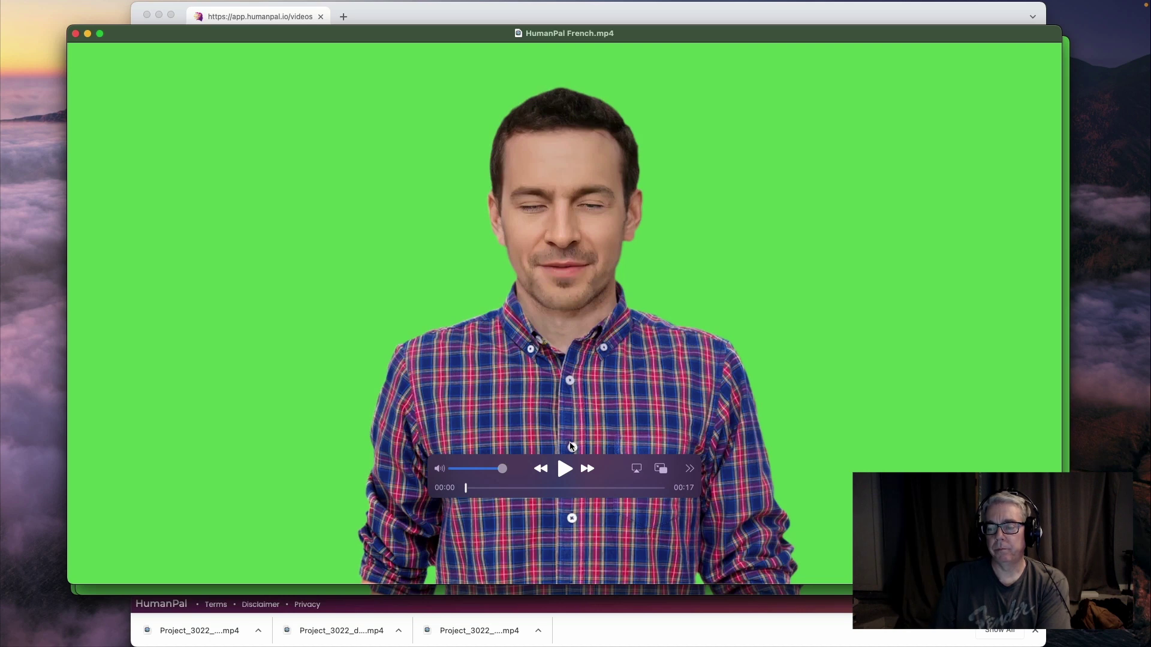
key("space")
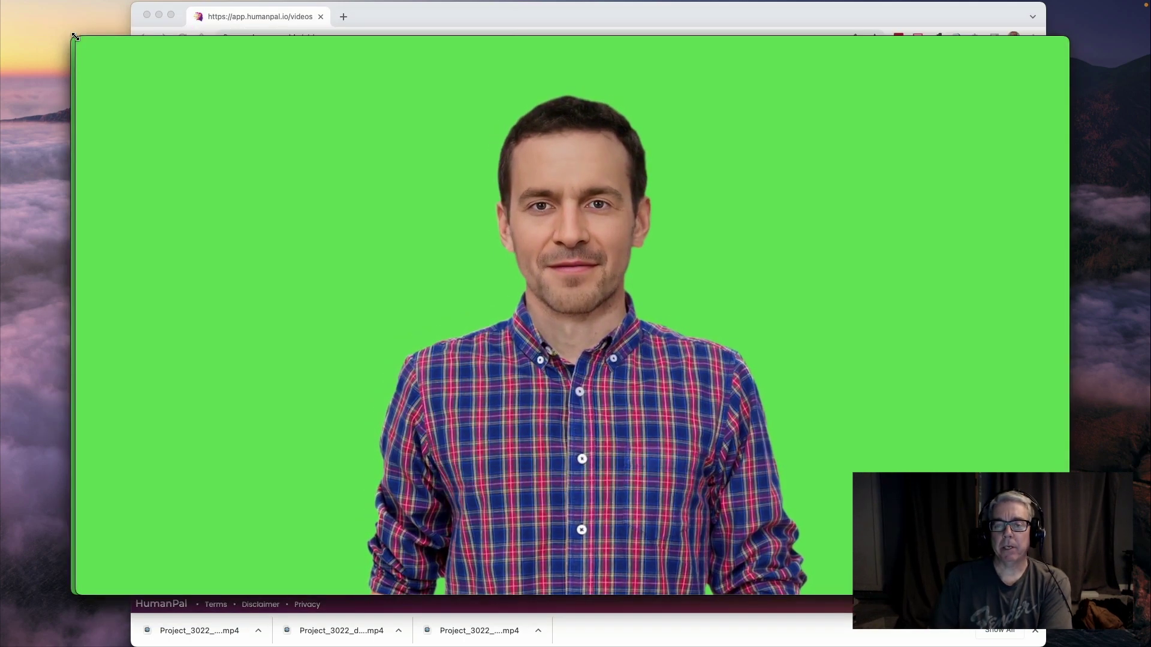
left_click(84, 44)
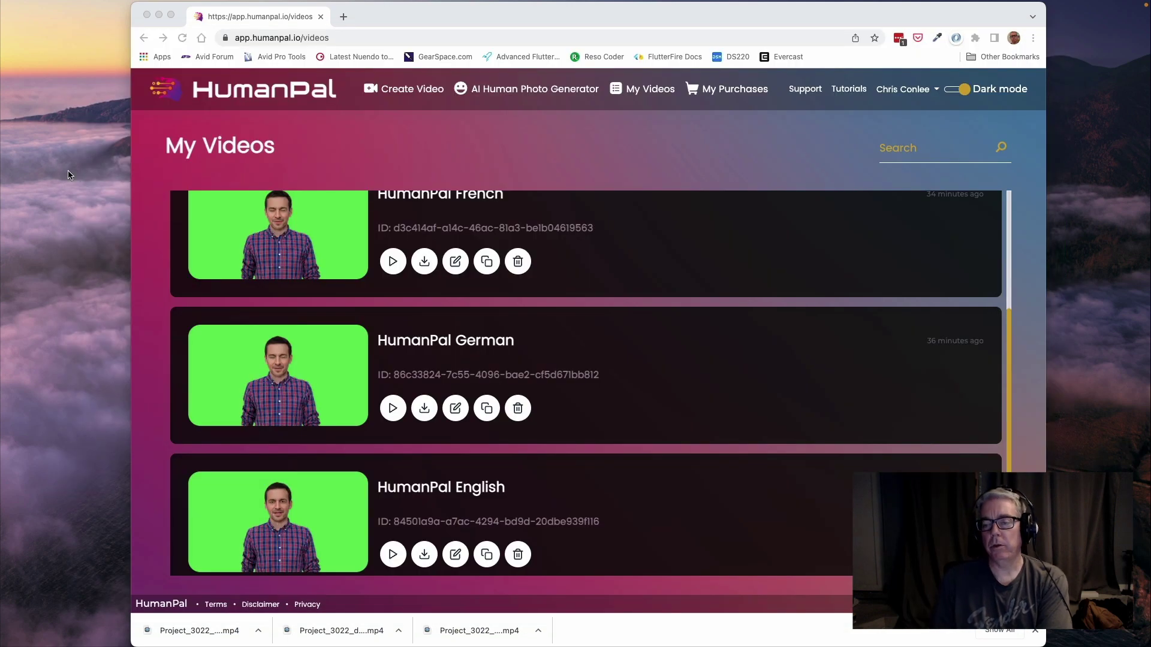